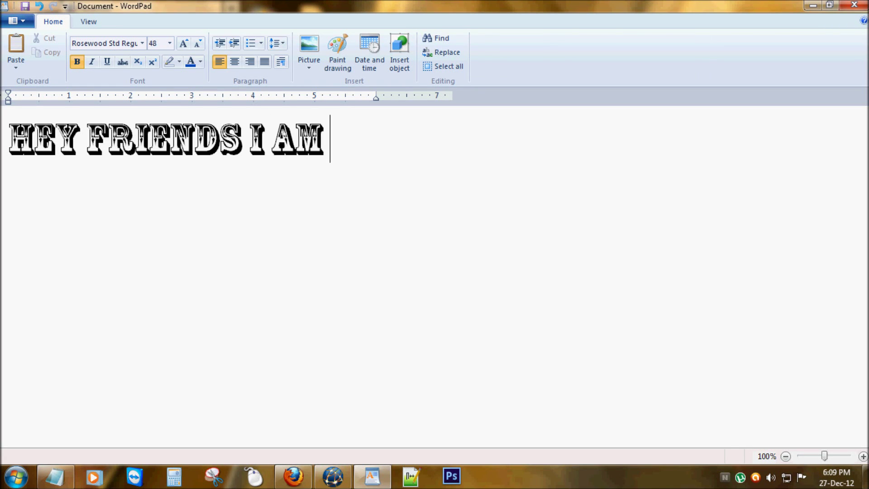
type("SHOWING YO")
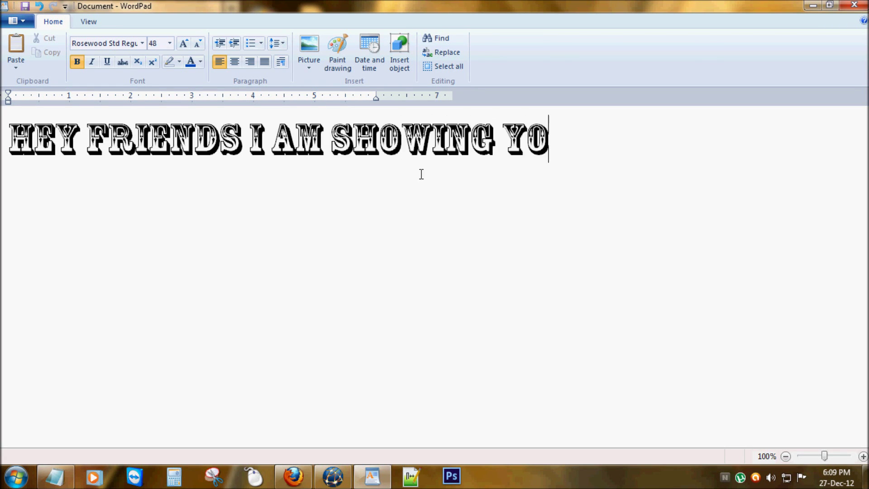
type("U HOW TO MAKE")
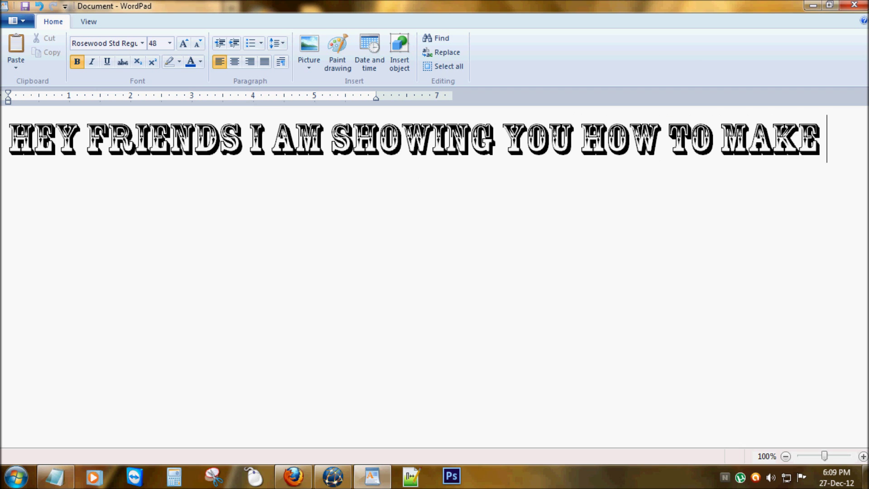
type(" MESSSAGE")
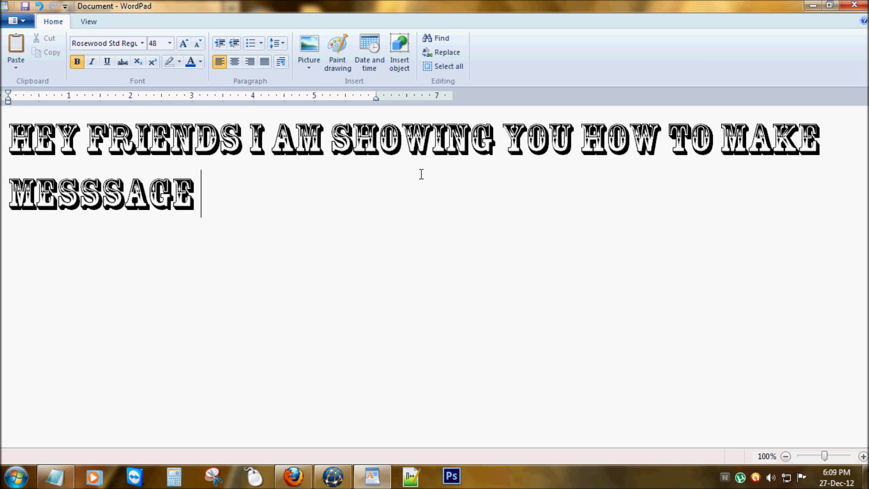
type(" BOX AND")
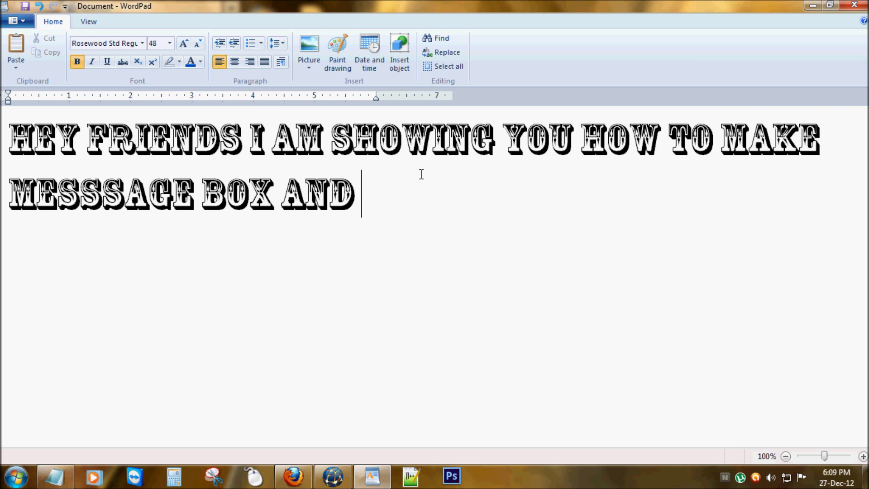
- Write the intro about making a message/dialog box in Notepad, ending "JUST FOLLOW MEE...", then go to the script
key("BackSpace")
key("BackSpace")
key("BackSpace")
type("O")
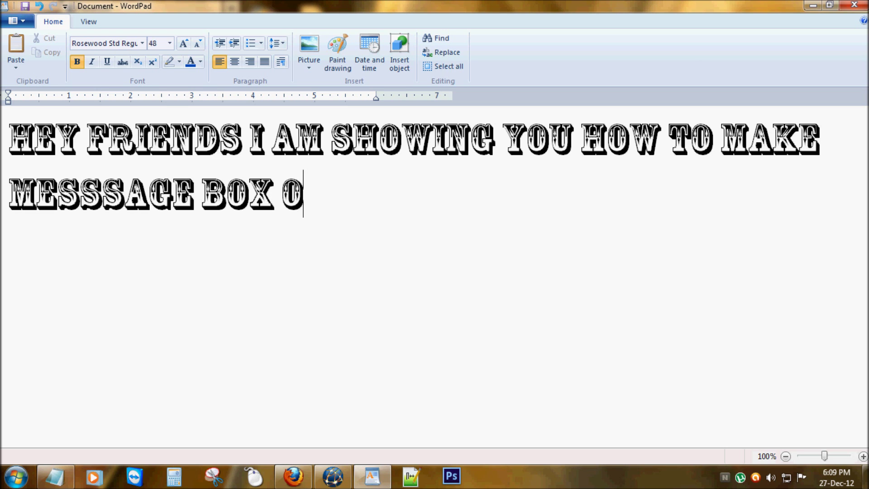
type("R DAILOF")
key("BackSpace")
type("G")
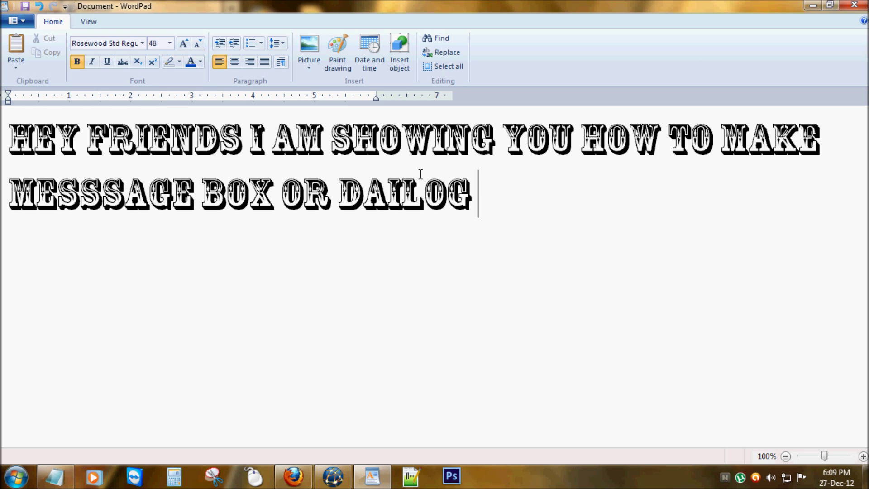
type(" V")
key("BackSpace")
type("BOX ")
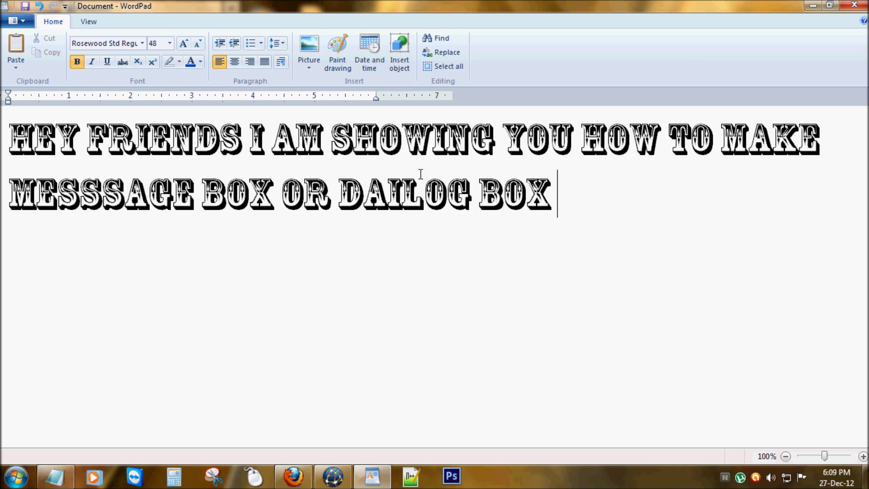
type("EASILY")
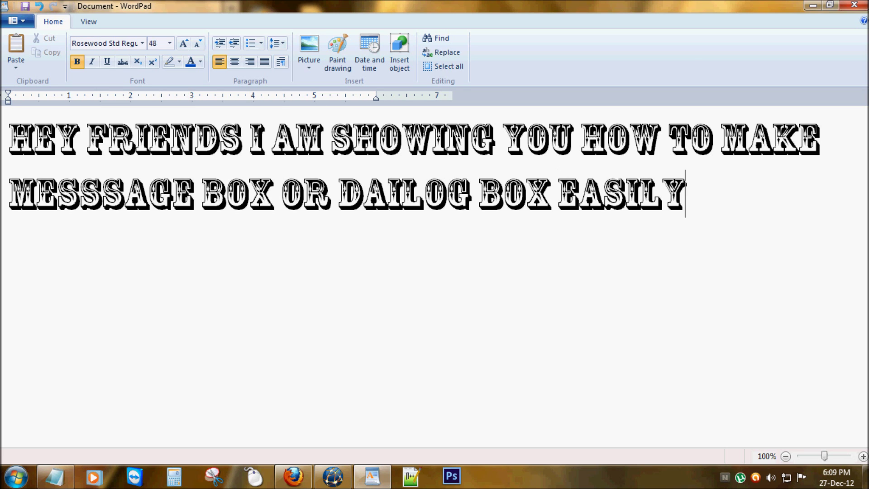
type(" IN NOTEPA")
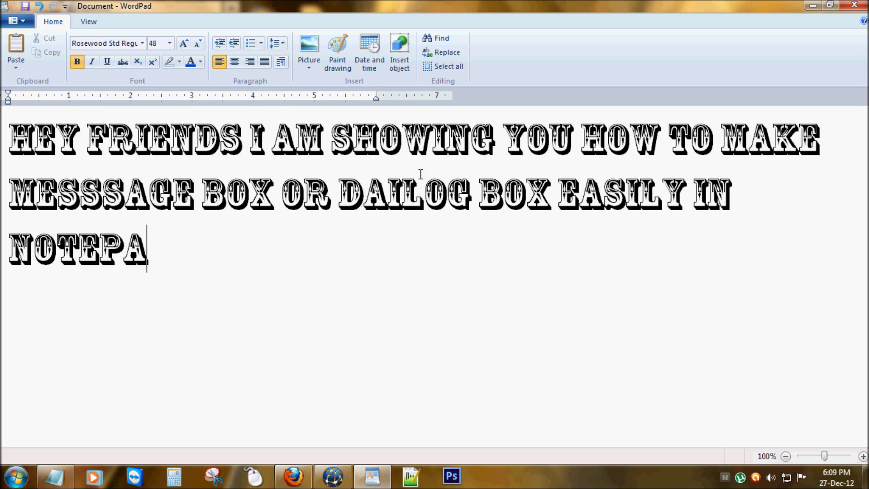
type("D,,,, ")
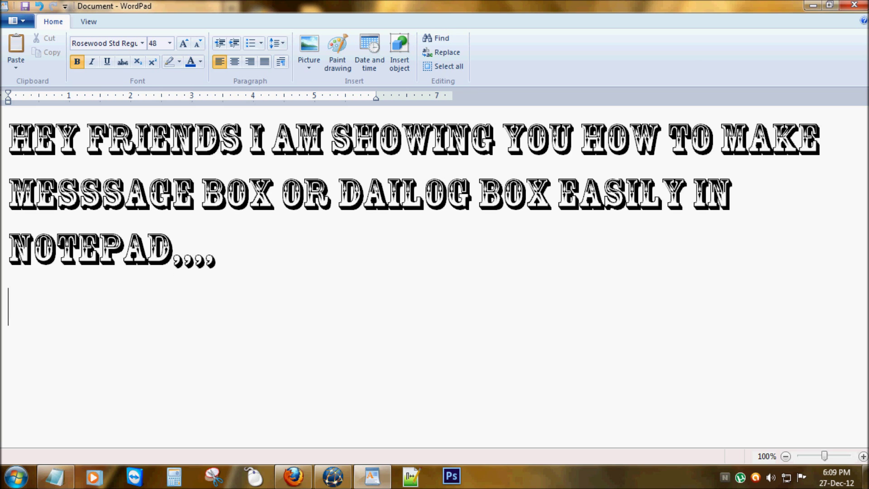
type("LETS FI")
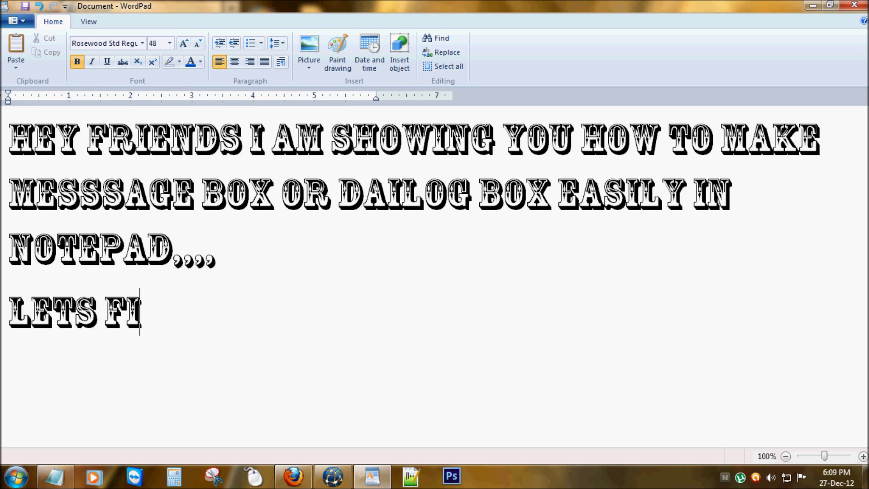
type("LL")
key("BackSpace")
key("BackSpace")
key("BackSpace")
key("BackSpace")
key("BackSpace")
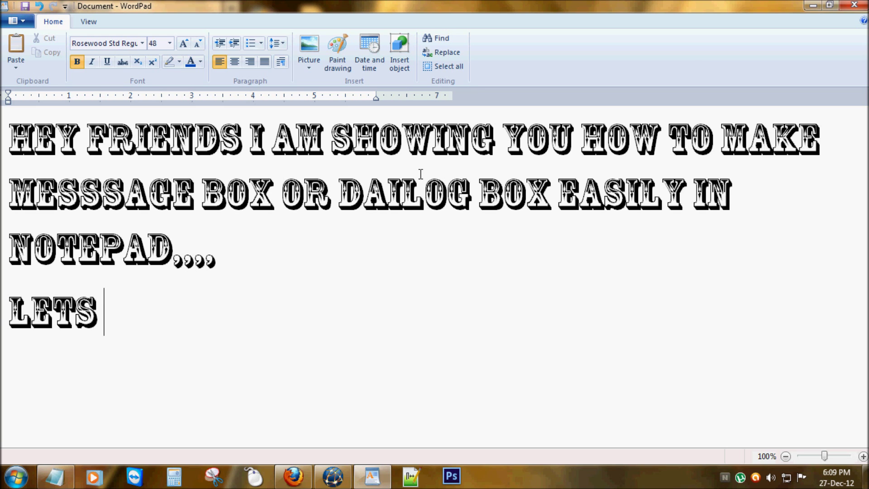
key("BackSpace")
key("BackSpace")
key("BackSpace")
key("BackSpace")
key("BackSpace")
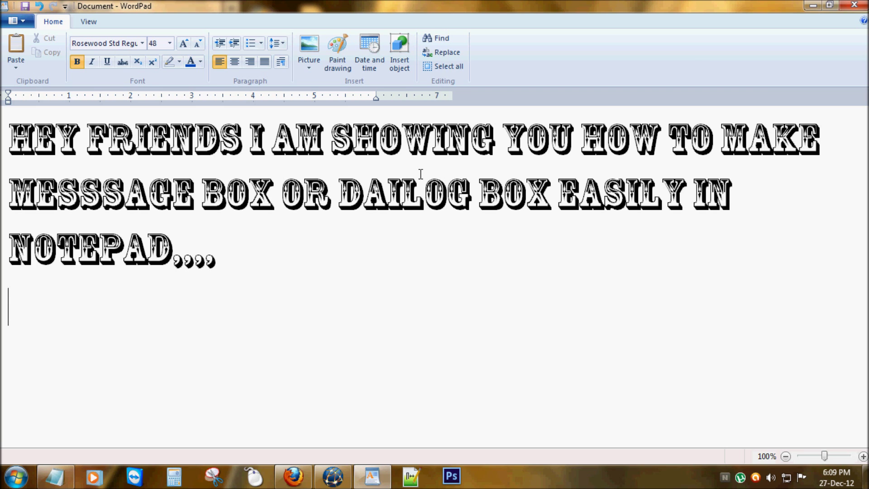
type("JUST FI")
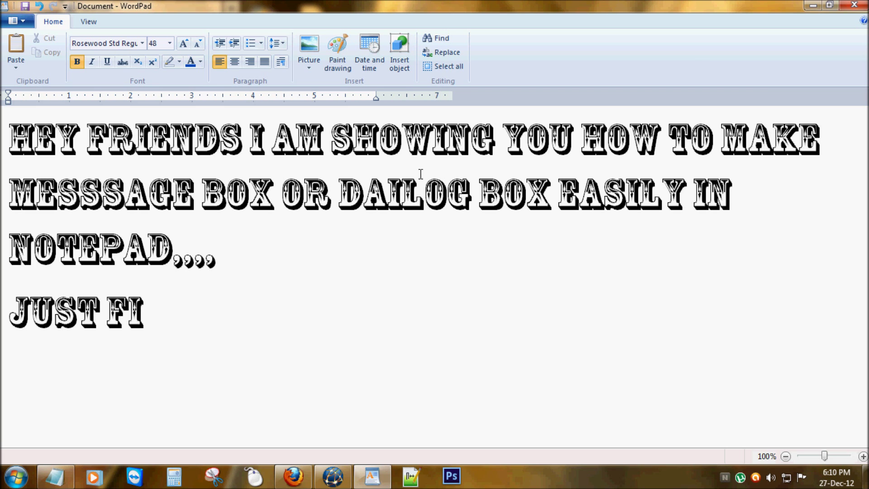
key("BackSpace")
type("OLLOW MEE")
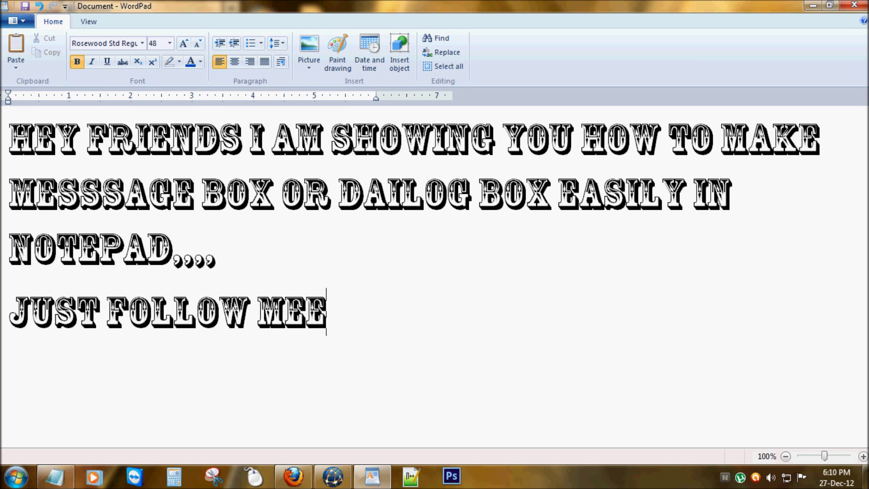
type("...")
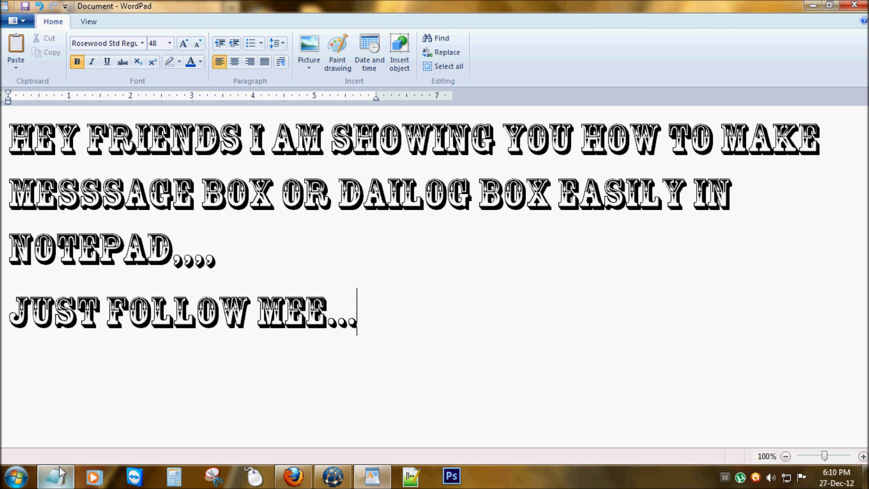
left_click(56, 467)
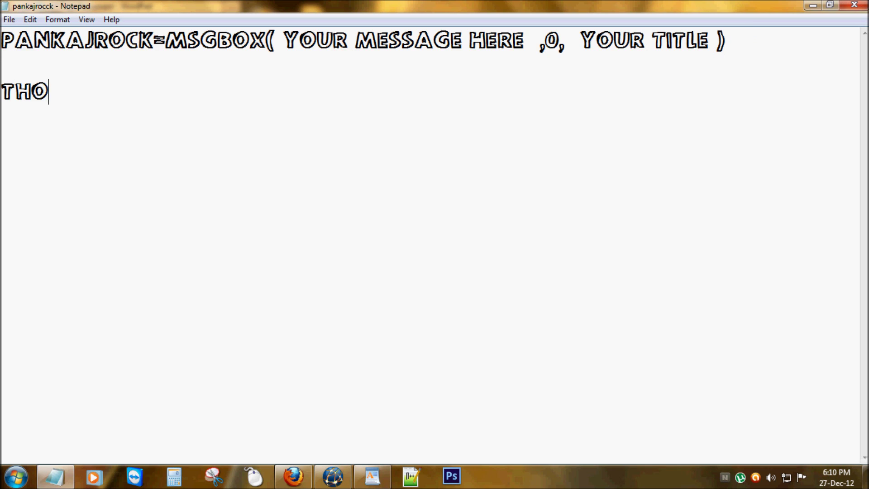
type("IS ")
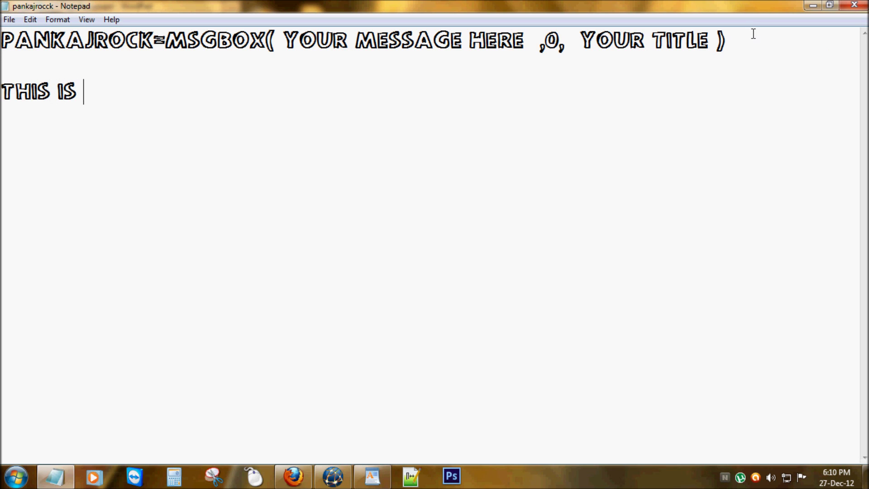
type("THE CODE")
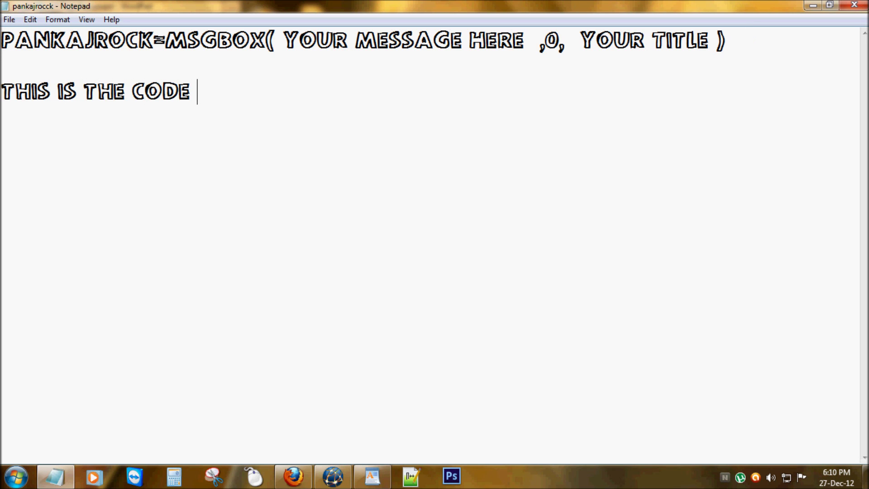
- Remove the temporary "THIS IS THE CODE" line, leaving only the MsgBox script line
key("BackSpace")
key("BackSpace")
key("BackSpace")
key("BackSpace")
key("BackSpace")
key("BackSpace")
key("BackSpace")
key("BackSpace")
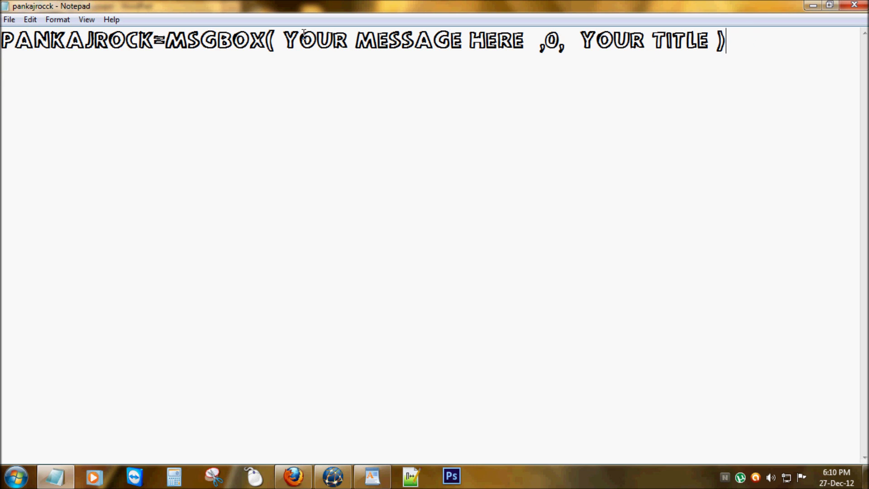
- Replace the YOUR MESSAGE HERE and YOUR TITLE placeholders with Hmm and Hell, and save the script
left_click_drag(282, 41, 525, 43)
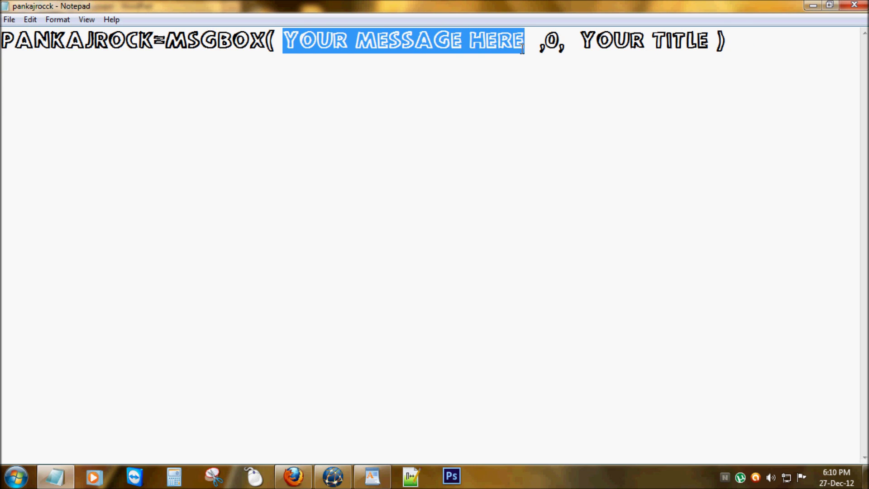
type("HMM")
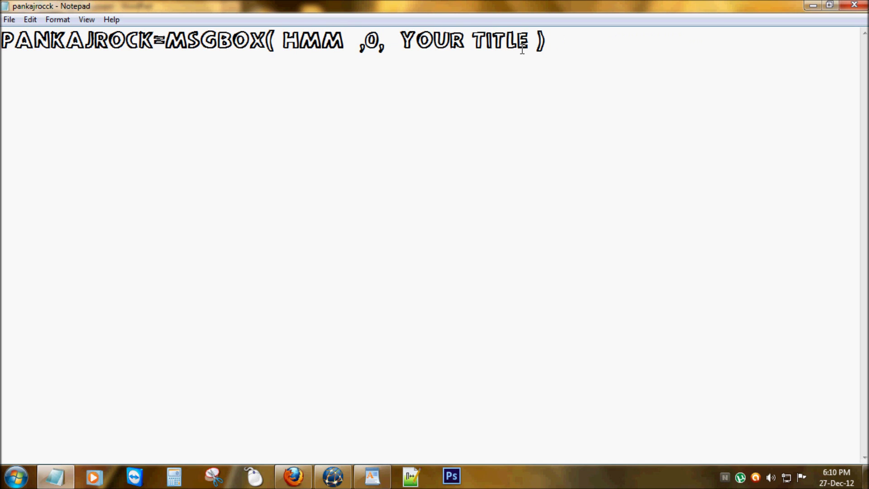
left_click_drag(404, 42, 529, 44)
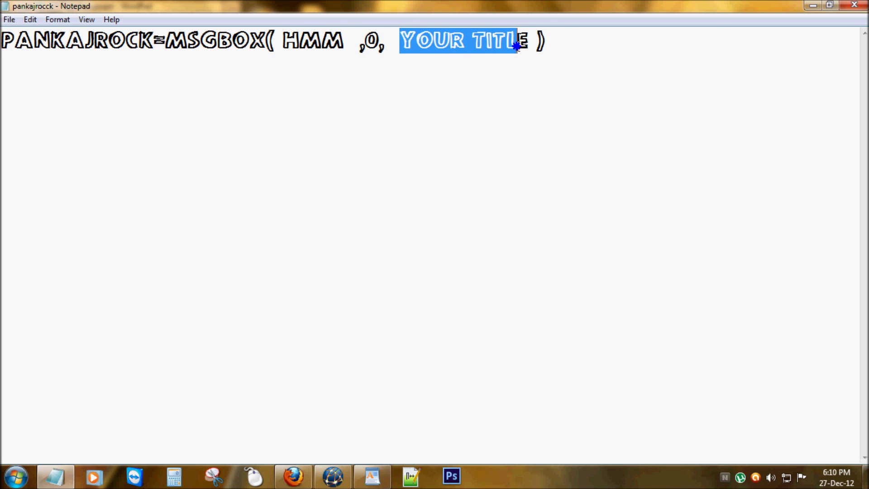
type("HLE")
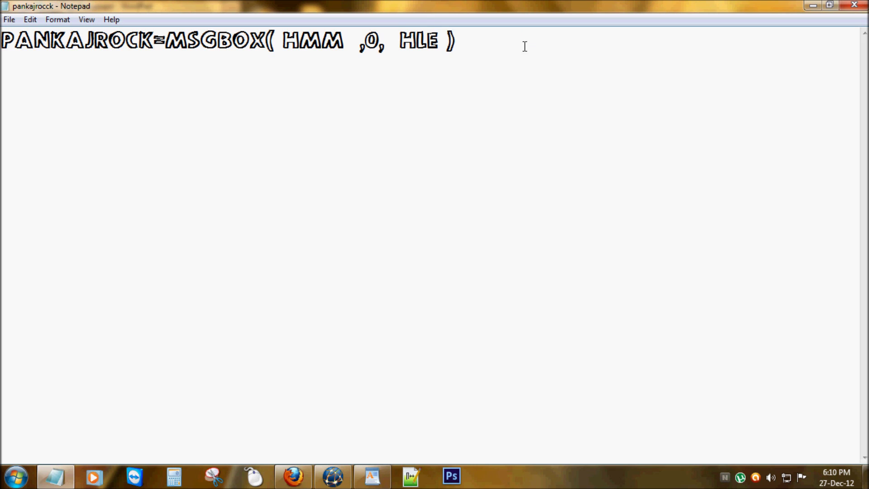
key("BackSpace")
key("BackSpace")
type("ELL")
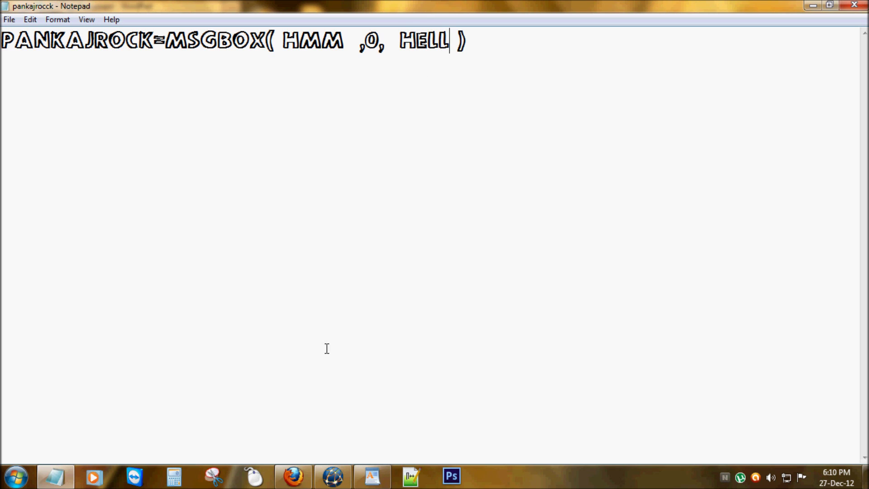
left_click(10, 19)
left_click(28, 60)
type("SAVE AS ")
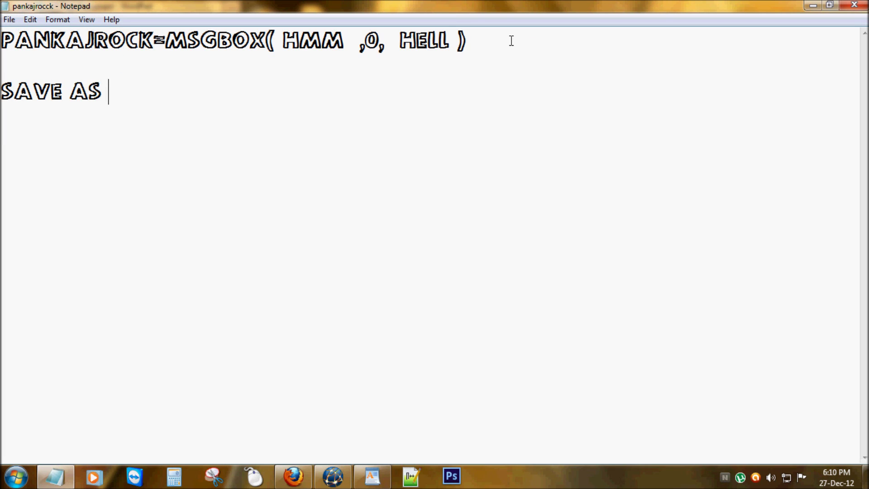
type("NAME.VBS")
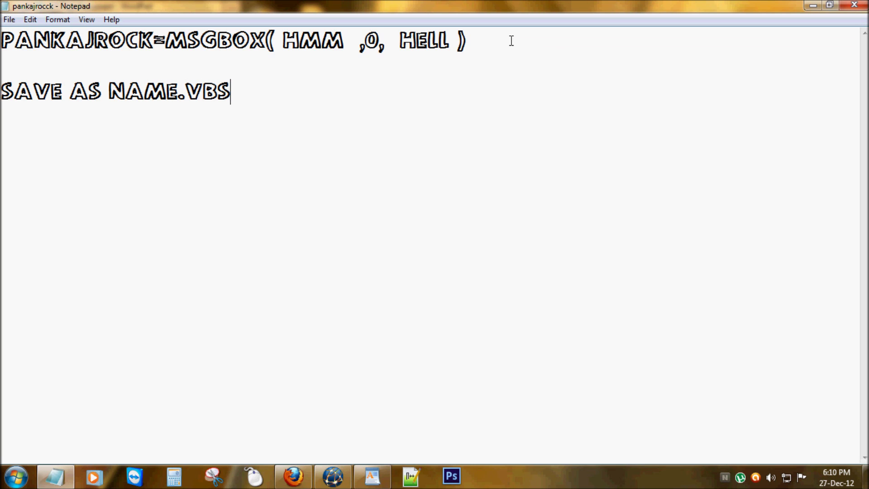
type(" OOKKK")
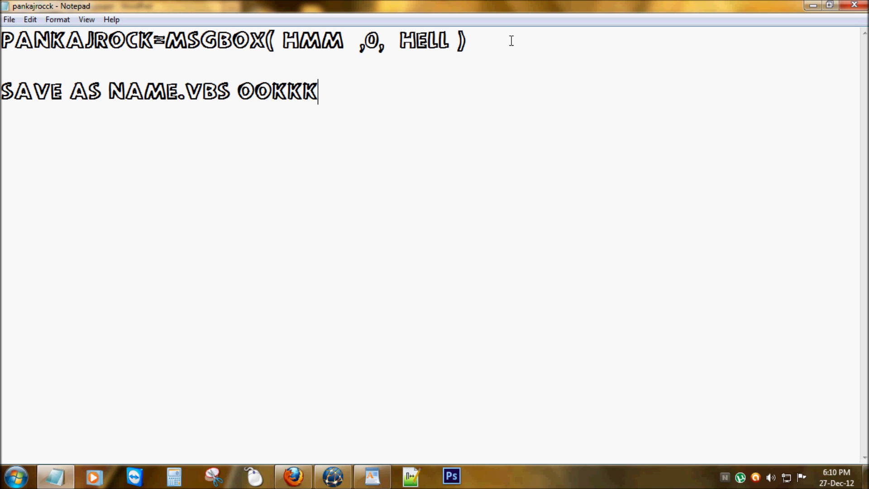
- Erase the typed save-as note, save the one-line MsgBox script again and close Notepad
key("BackSpace")
key("BackSpace")
key("BackSpace")
key("BackSpace")
key("BackSpace")
key("BackSpace")
key("BackSpace")
key("BackSpace")
key("BackSpace")
key("BackSpace")
key("BackSpace")
key("BackSpace")
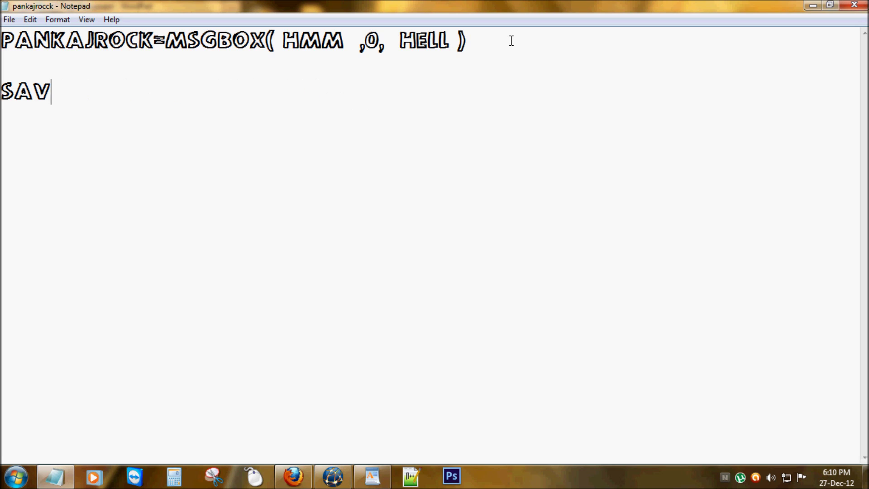
key("BackSpace")
key("BackSpace")
key("BackSpace")
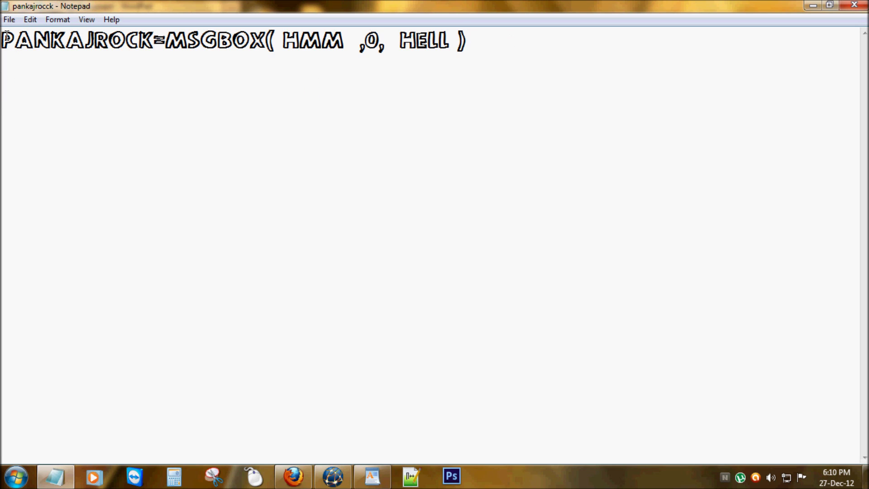
left_click(9, 19)
left_click(42, 62)
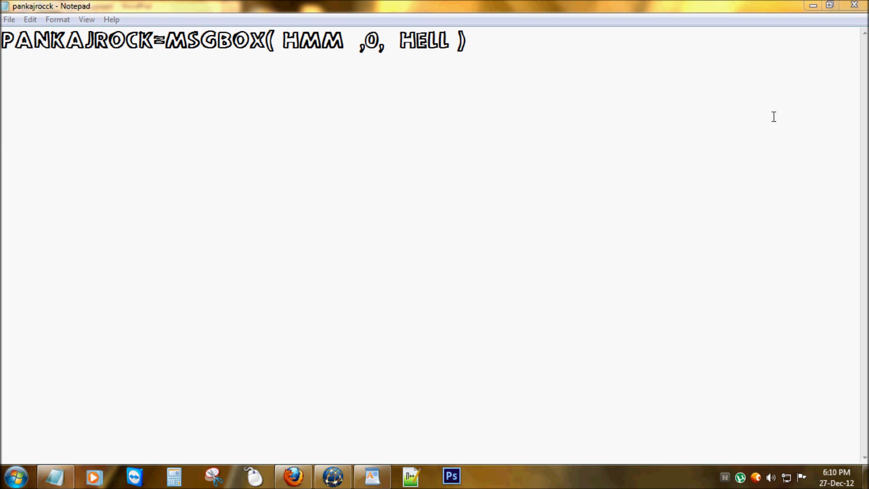
left_click(855, 6)
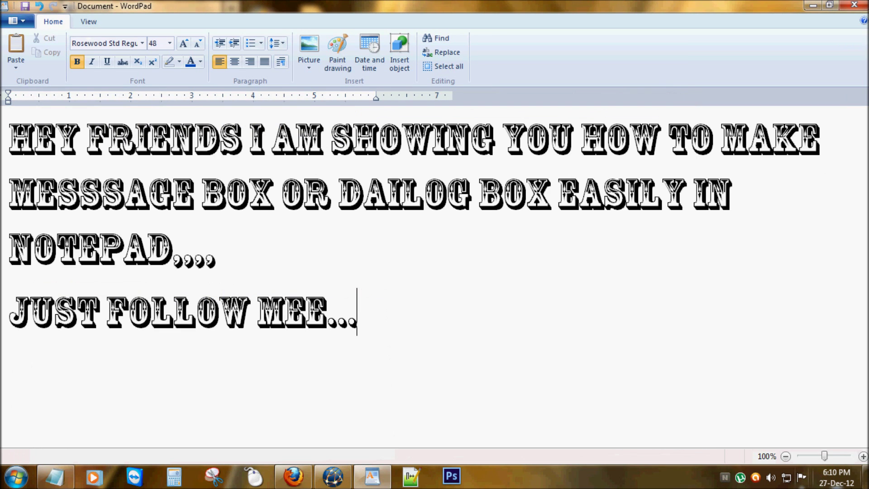
- Run the pankajrocck script from the desktop so the Hell box reading Hmm appears, then dismiss it
key("super+d")
left_click(299, 475)
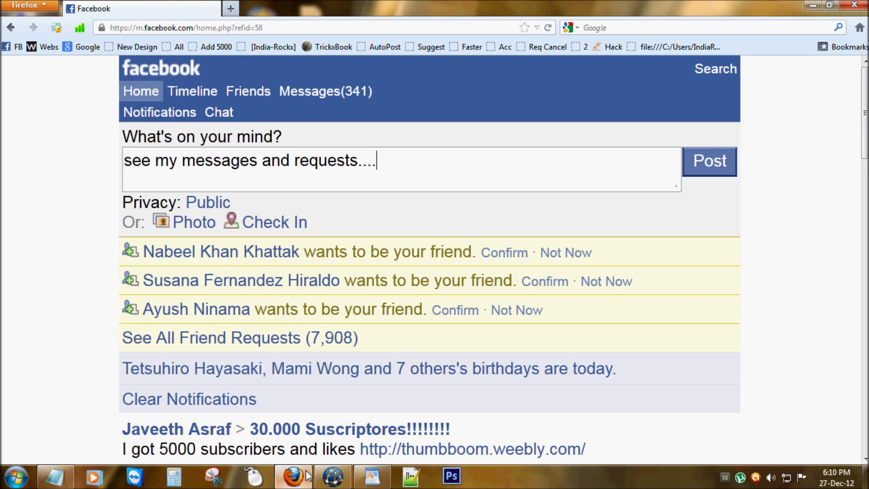
left_click(304, 482)
double_click(315, 349)
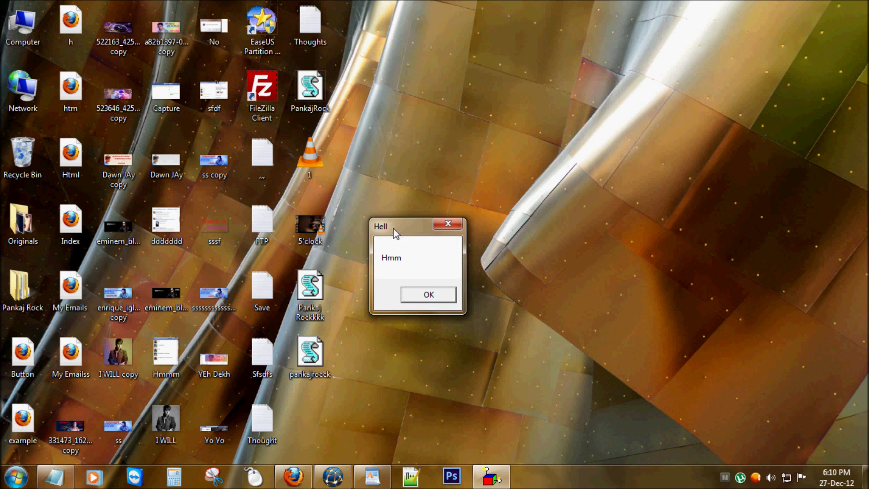
left_click_drag(410, 212, 439, 116)
left_click_drag(543, 92, 397, 178)
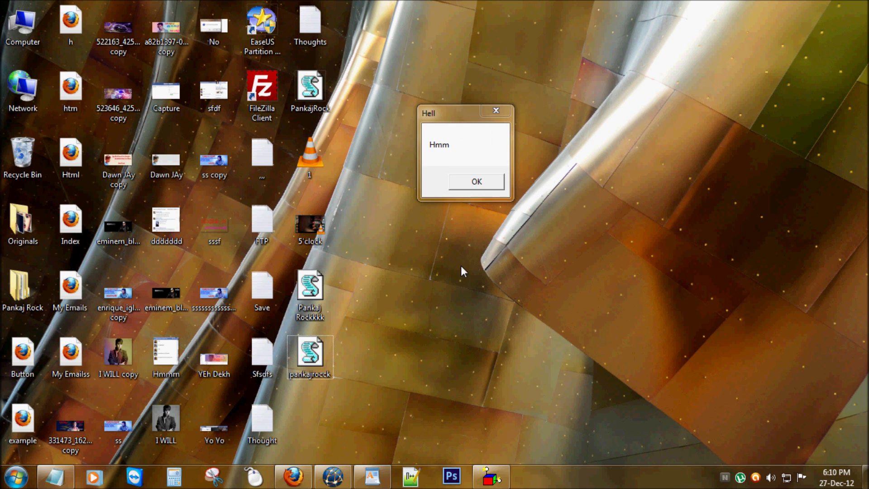
left_click(467, 181)
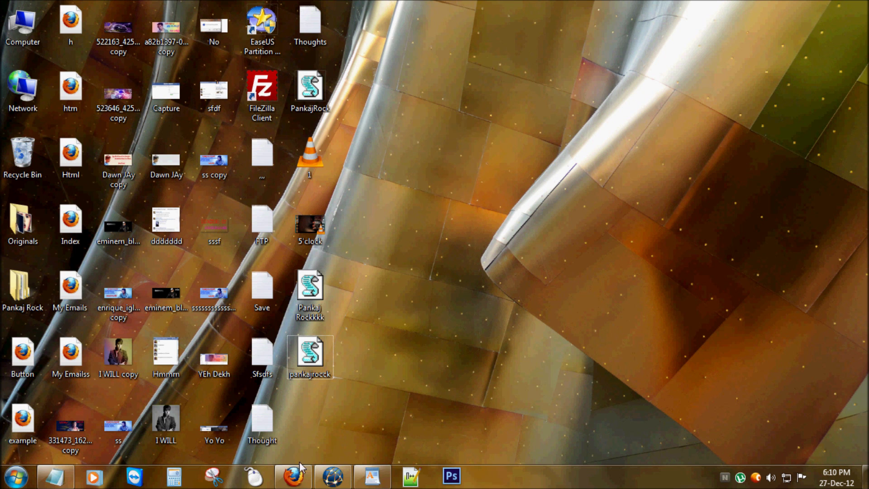
- Add a new WordPad line saying you can make more messages with different styles
left_click(55, 477)
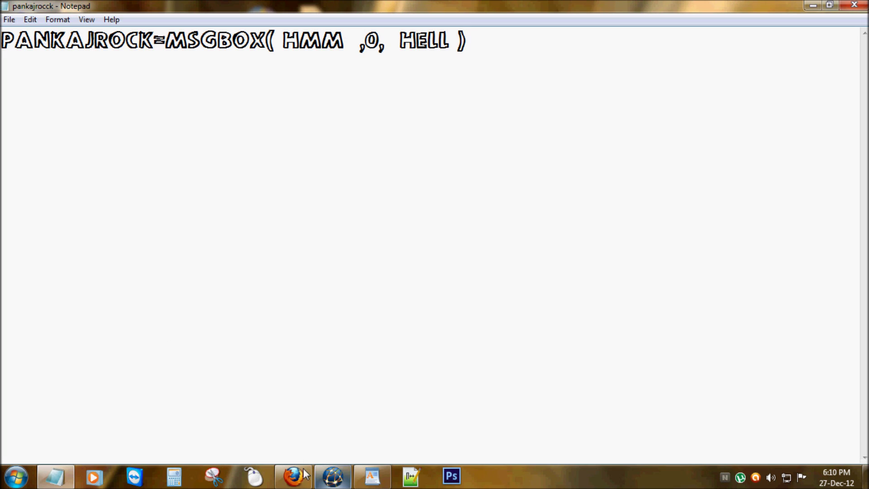
left_click(371, 477)
key("Return")
type("Y")
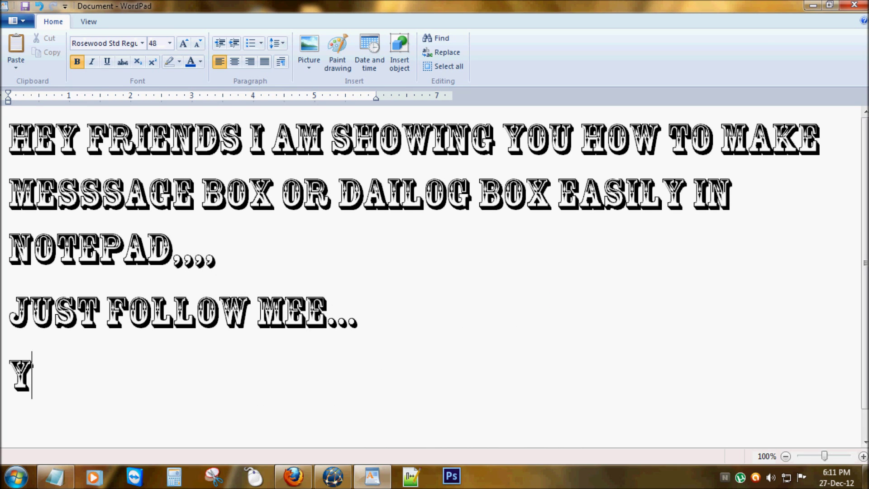
type("OU SEE")
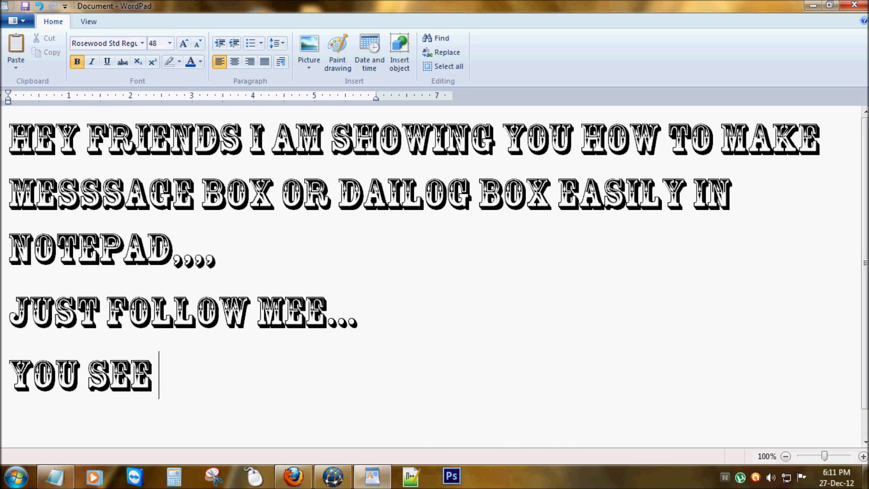
type(" BY THAT YOU")
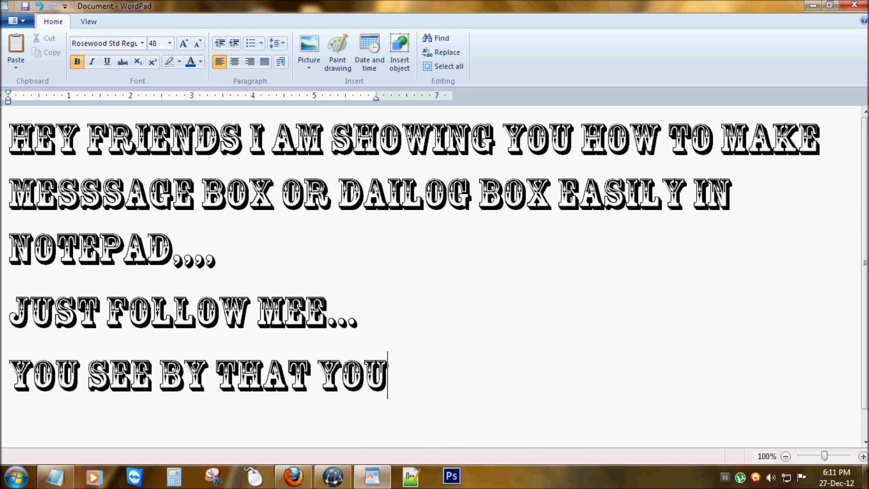
type(" CAN MAK")
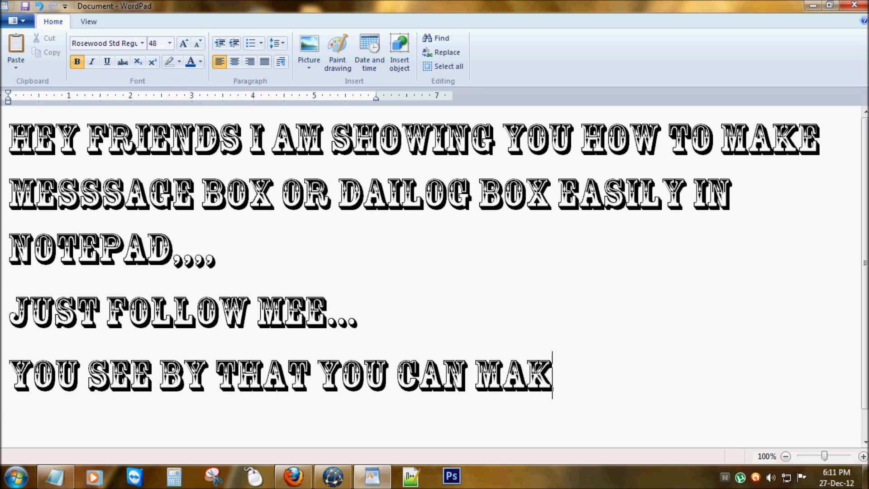
type("E MORE MES")
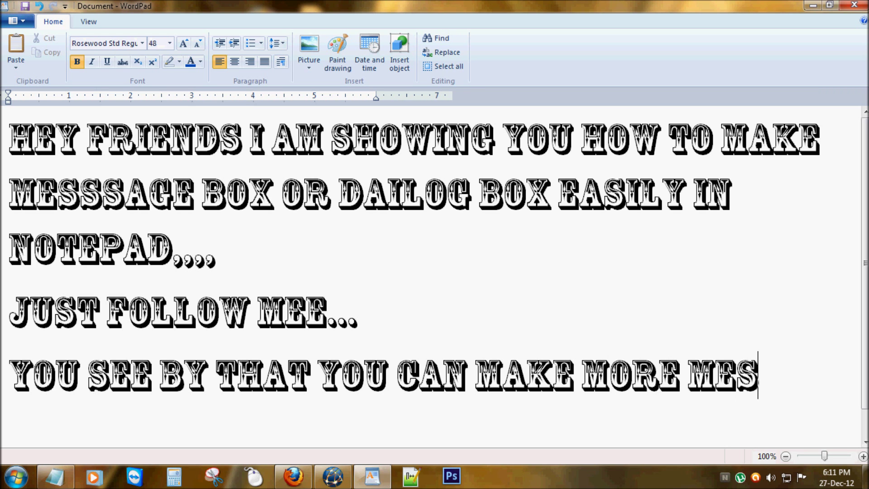
type("SAGES WITH ")
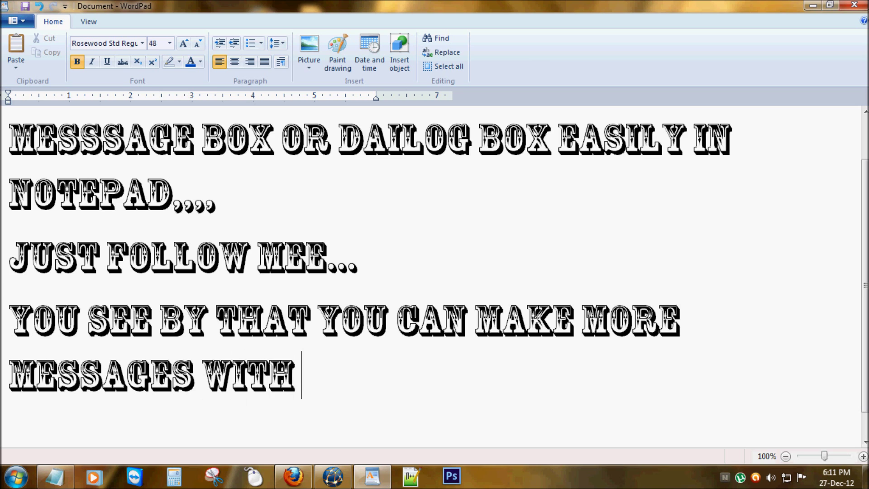
type("DIFFERENT ")
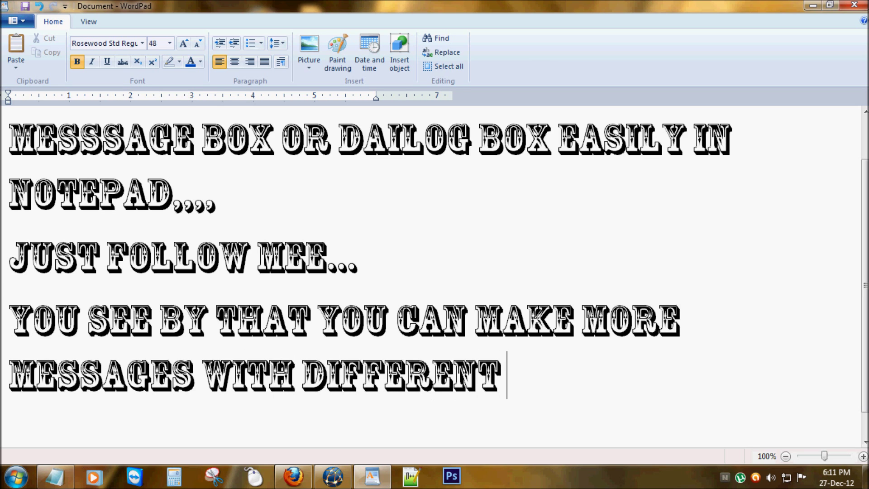
type("EA")
key("BackSpace")
key("BackSpace")
type("I")
key("BackSpace")
type("STYLES")
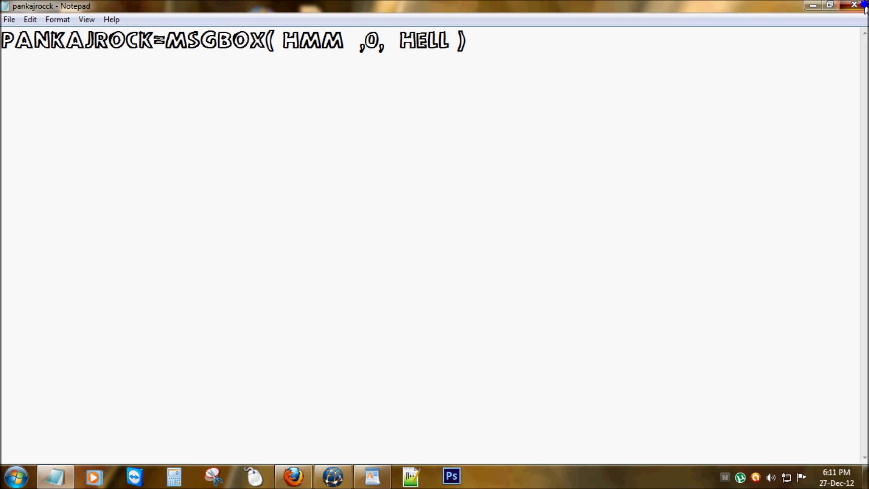
- Run PankajRock.vbs and click through each Your Title message box variant with different buttons
left_click(854, 6)
double_click(310, 87)
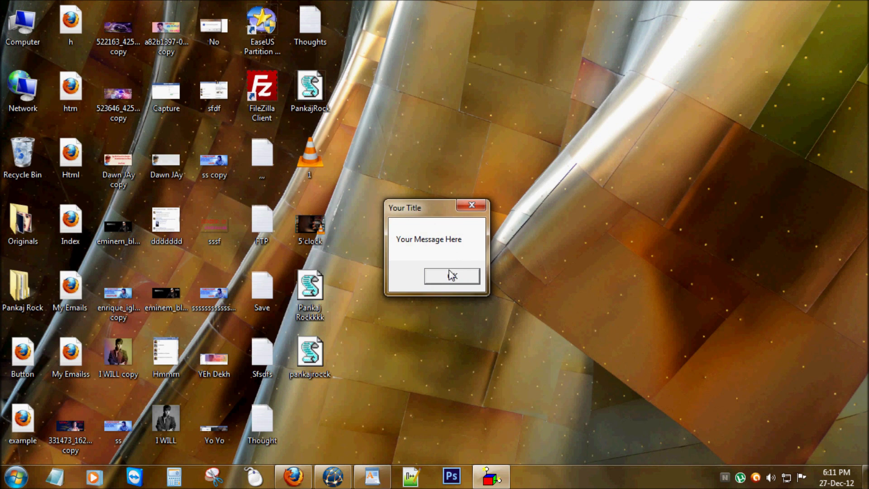
left_click(451, 275)
left_click(436, 278)
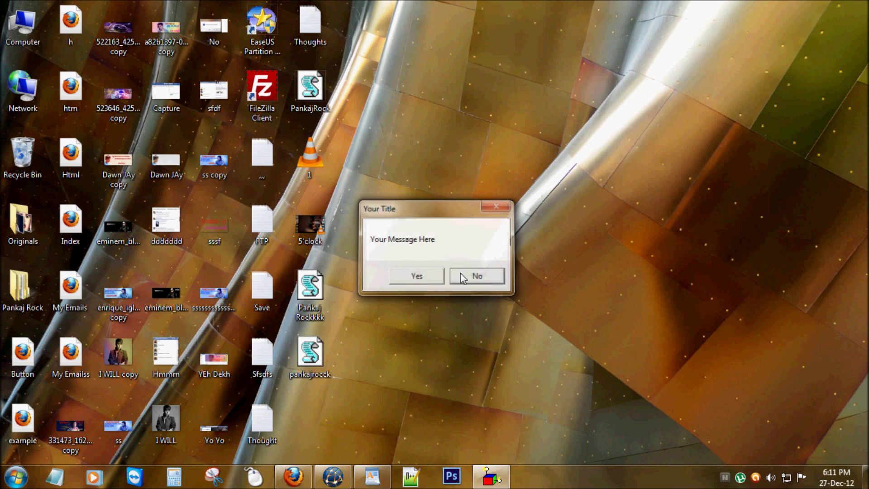
left_click(461, 277)
left_click(463, 281)
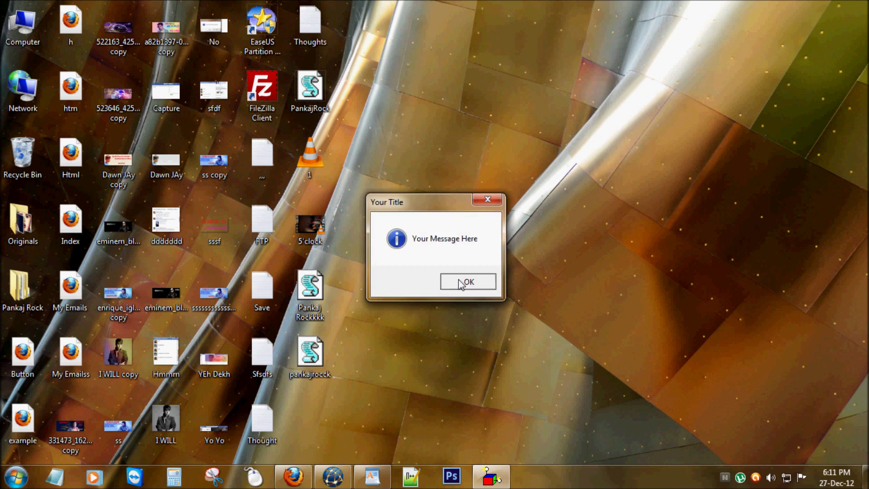
left_click(459, 283)
left_click(459, 282)
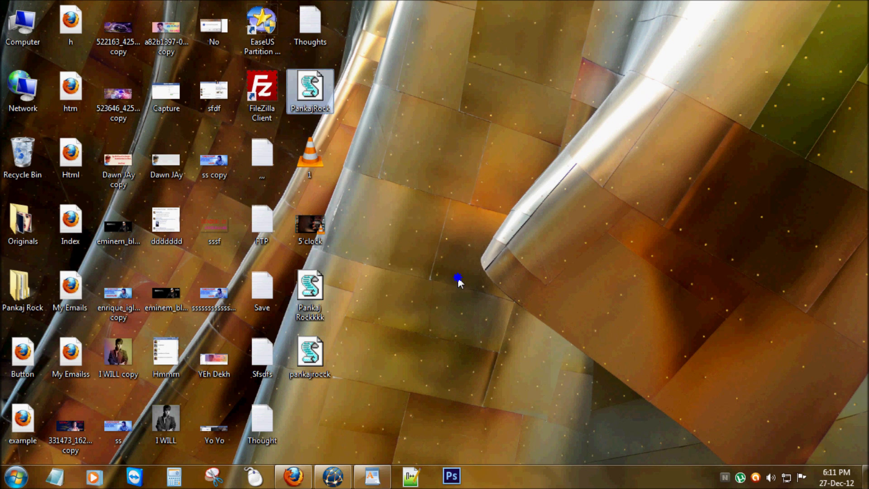
- Open the PankajRock script for editing in Notepad from its right-click menu
right_click(317, 87)
left_click(363, 110)
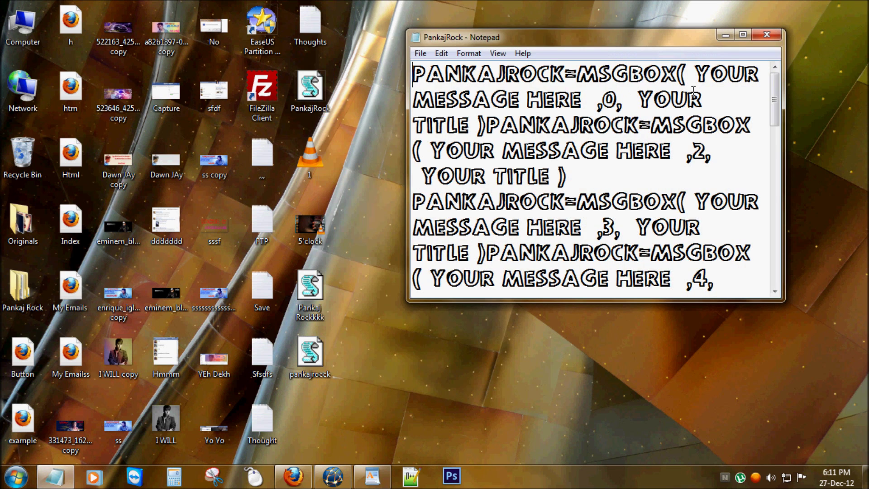
- Maximize and review the fourteen MsgBox lines with style codes 0 to 4096, close the file and start a blank Notepad
left_click(743, 35)
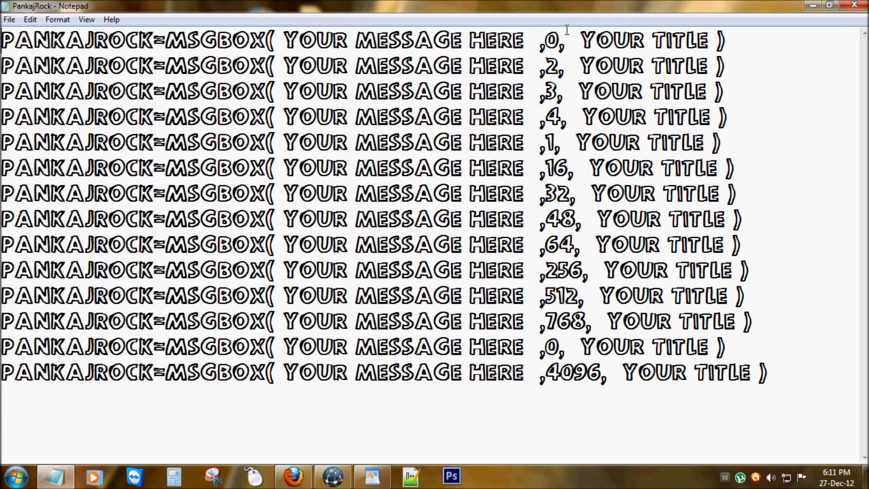
left_click_drag(545, 41, 581, 381)
left_click_drag(546, 41, 605, 170)
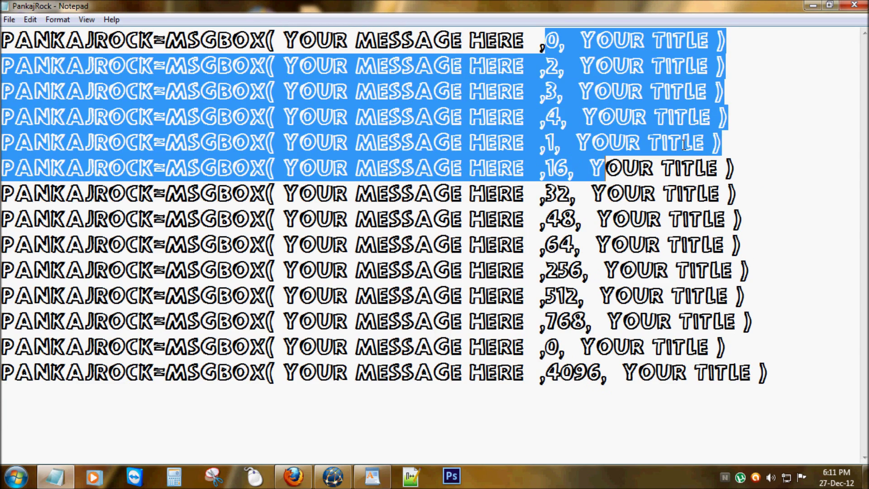
left_click(805, 163)
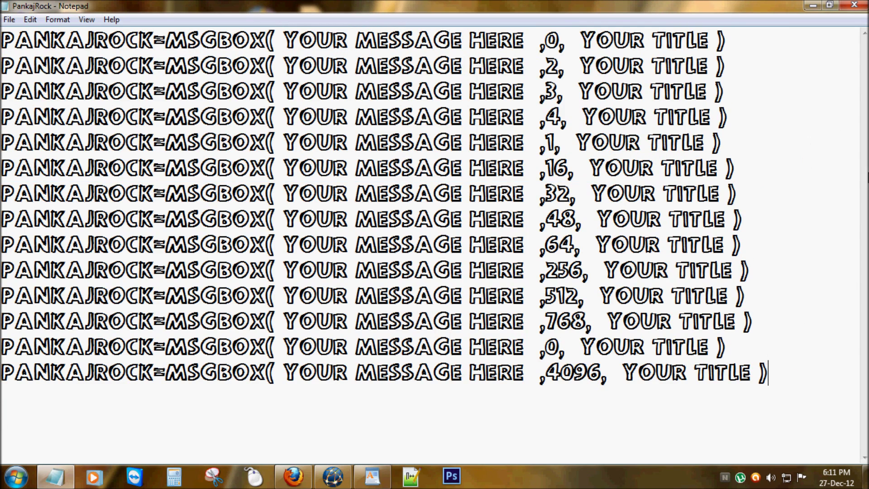
left_click(854, 4)
left_click(49, 477)
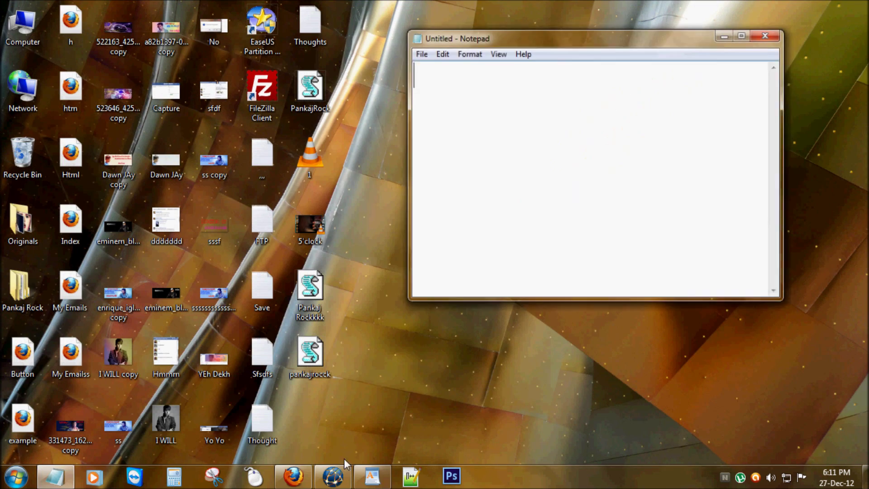
- Replace the WordPad text with THANKS FOR WATCHING MY VIDEO YOU CAN FIND MORE TRICKS ON MY SITE
left_click(373, 477)
key("ctrl+a")
type("T")
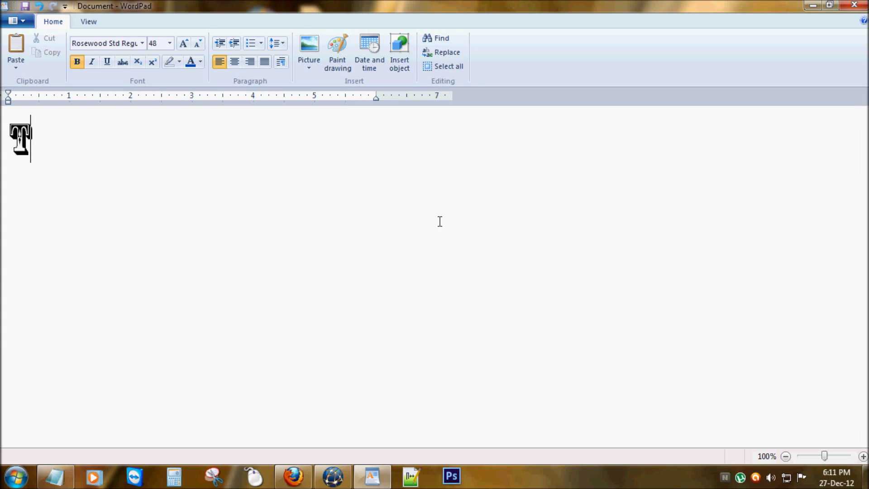
type("HANKS FOR WATCHING")
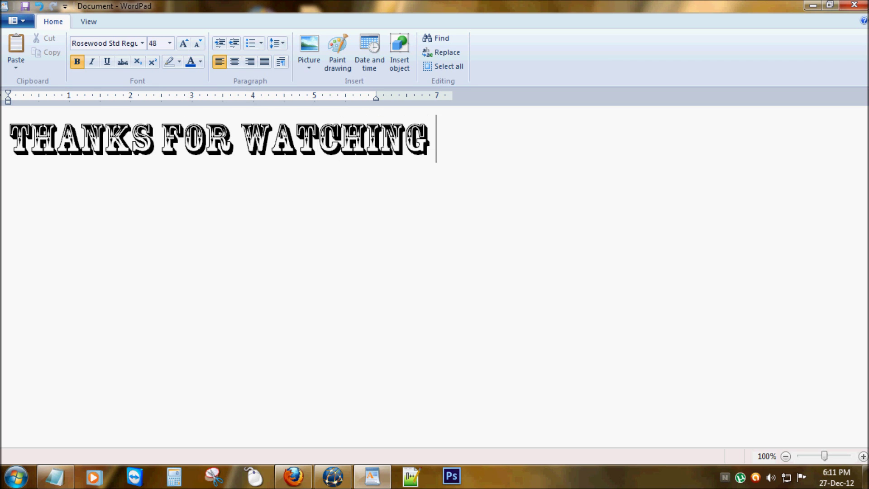
type(" MY VIDEO Y")
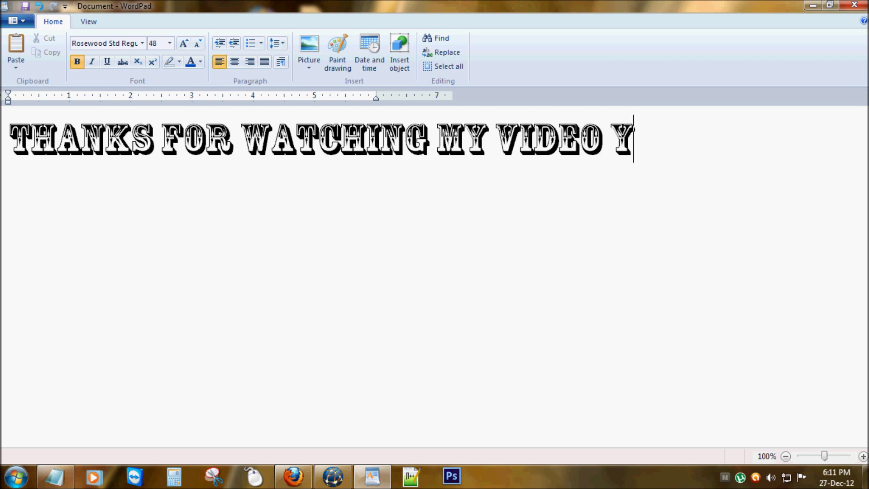
type("OU CAN F")
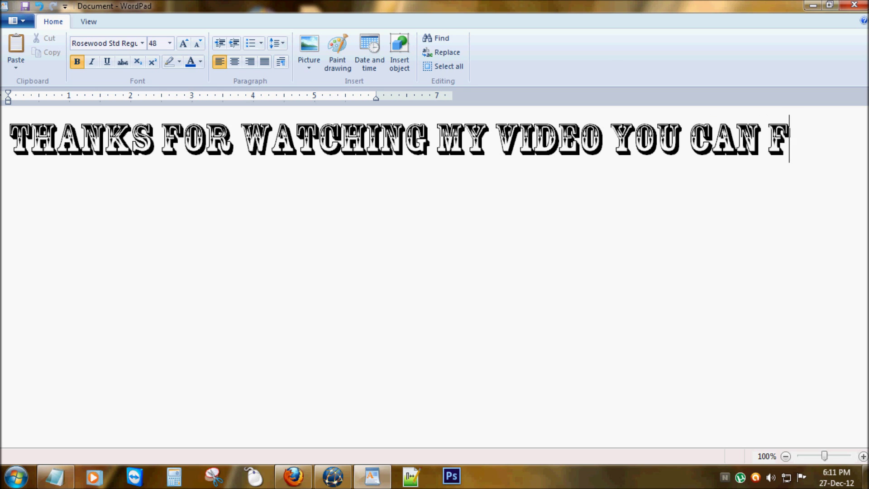
type("IND O")
key("BackSpace")
type("MO")
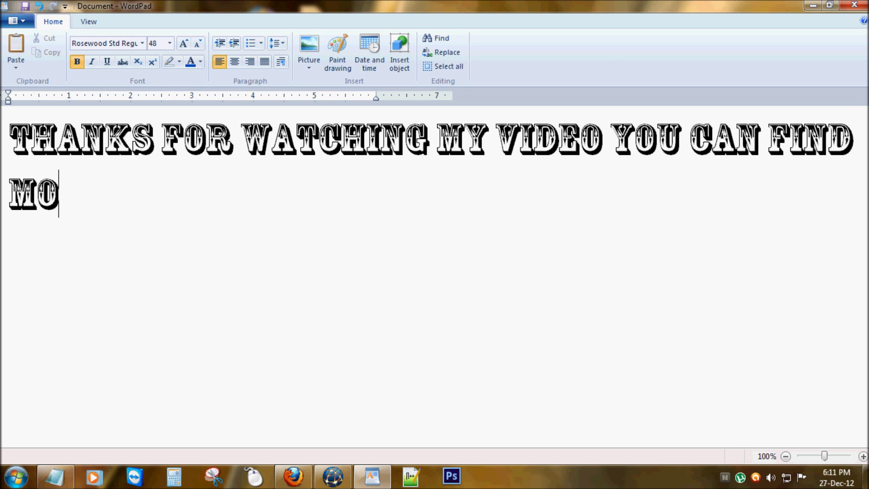
type("RE TRICKS ")
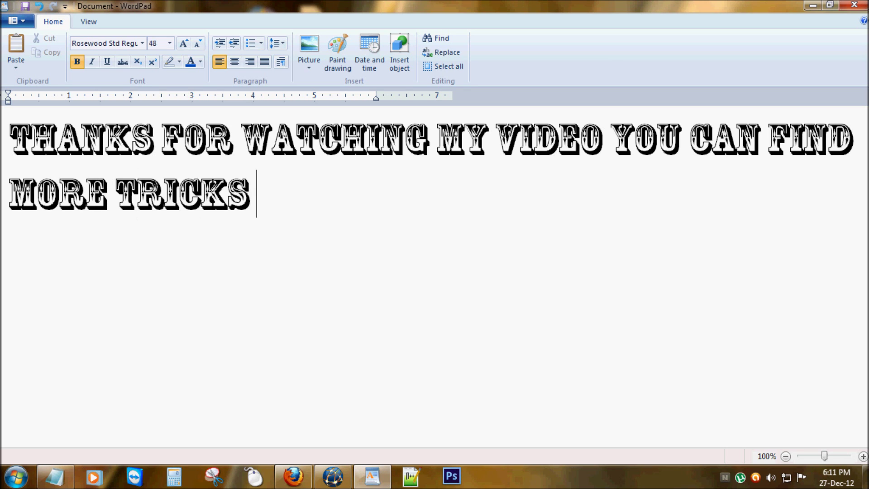
type("ON MY SITE")
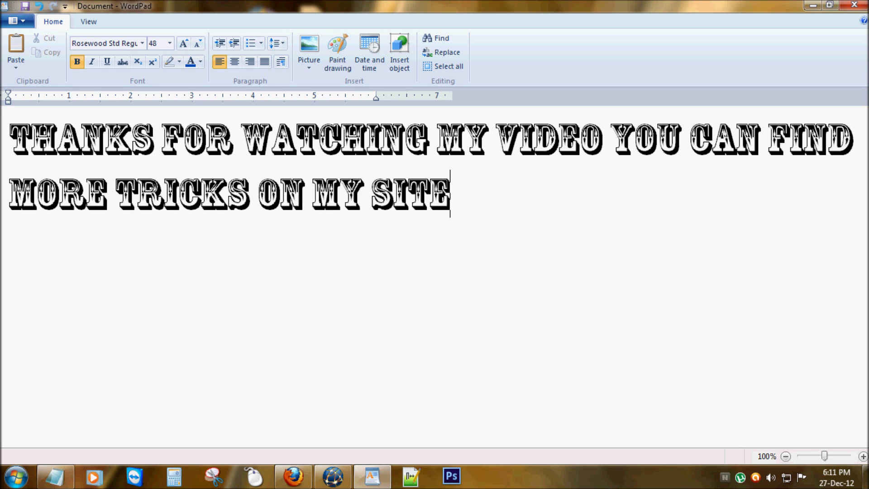
left_click(333, 478)
mouse_move(429, 272)
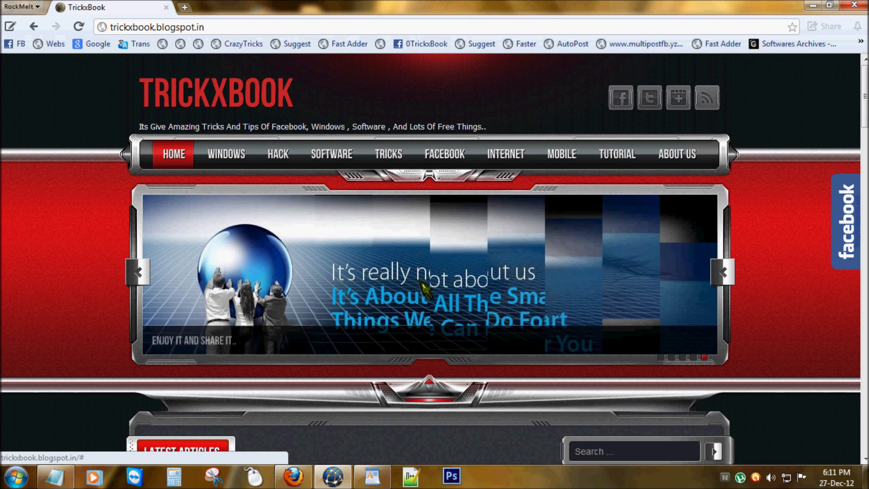
scroll(527, 163, "down", 4)
scroll(526, 163, "down", 3)
scroll(407, 258, "up", 3)
scroll(353, 224, "up", 4)
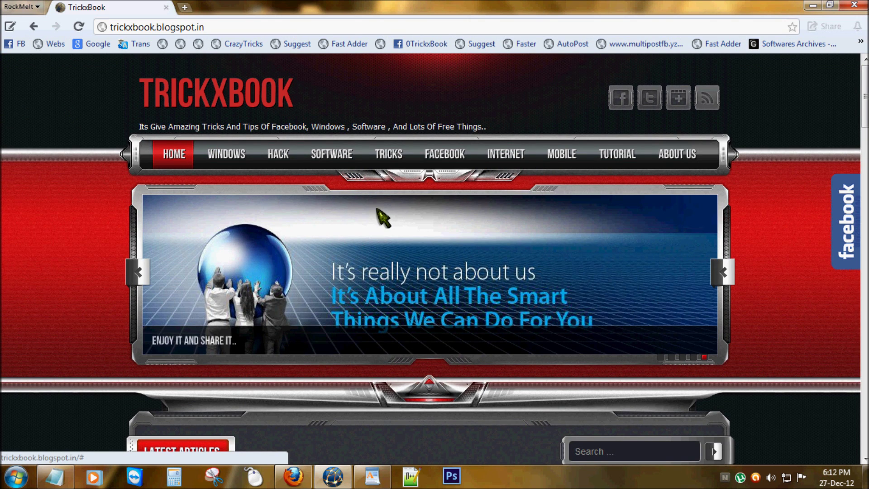
scroll(401, 367, "down", 3)
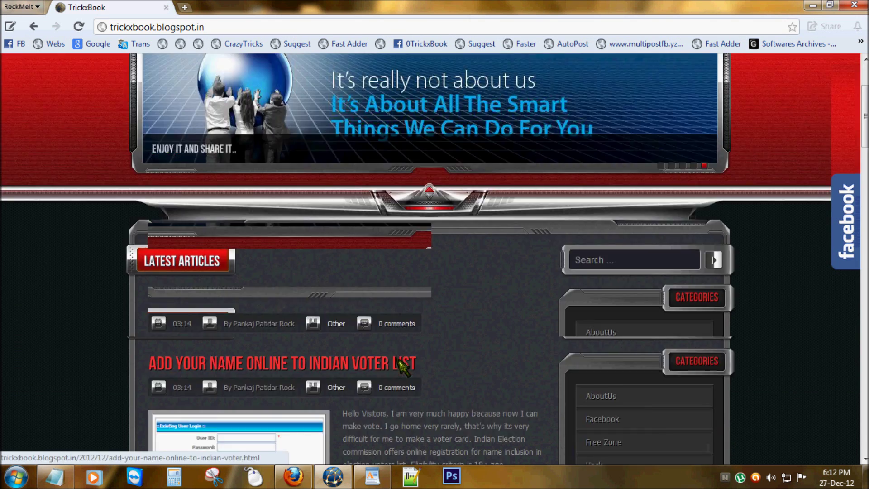
scroll(402, 367, "down", 5)
scroll(404, 326, "down", 5)
scroll(407, 292, "down", 5)
scroll(380, 340, "down", 4)
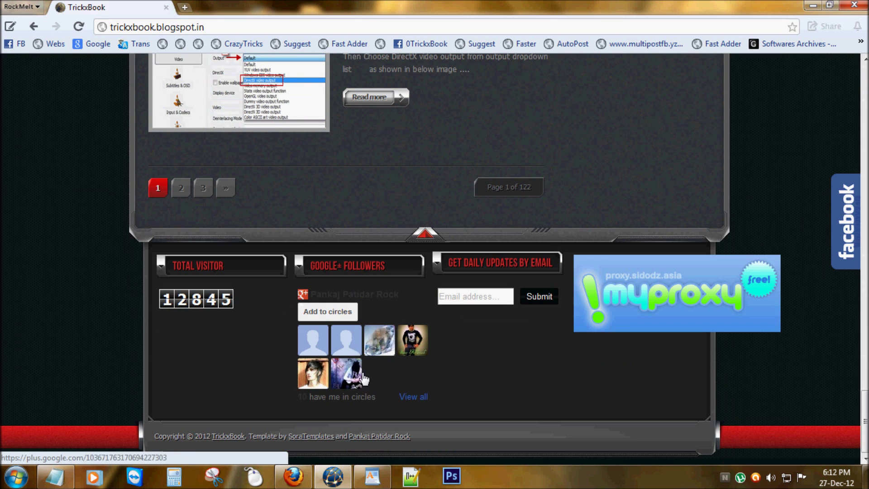
left_click(294, 478)
left_click_drag(483, 184, 226, 183)
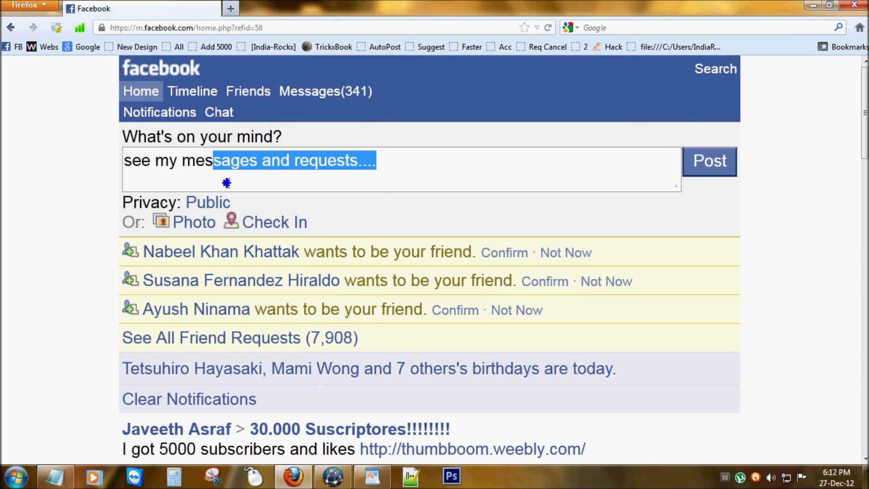
triple_click(238, 164)
left_click(239, 163)
left_click_drag(144, 252, 274, 252)
triple_click(340, 350)
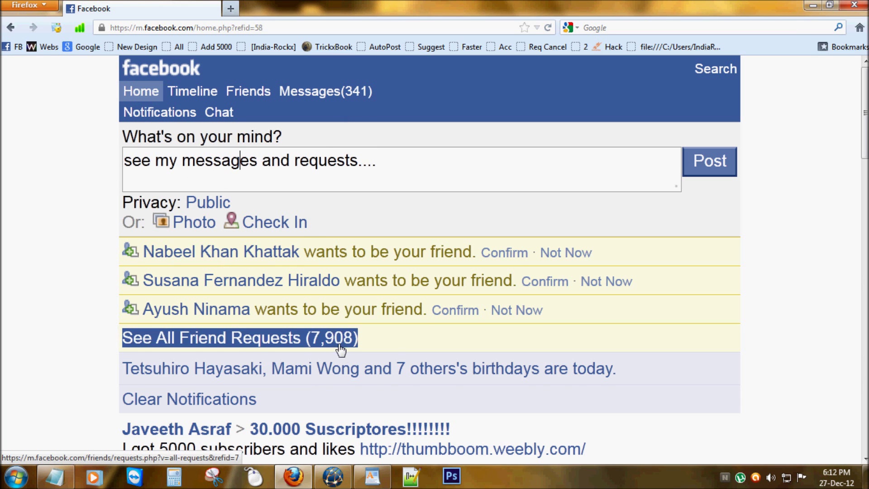
left_click(373, 477)
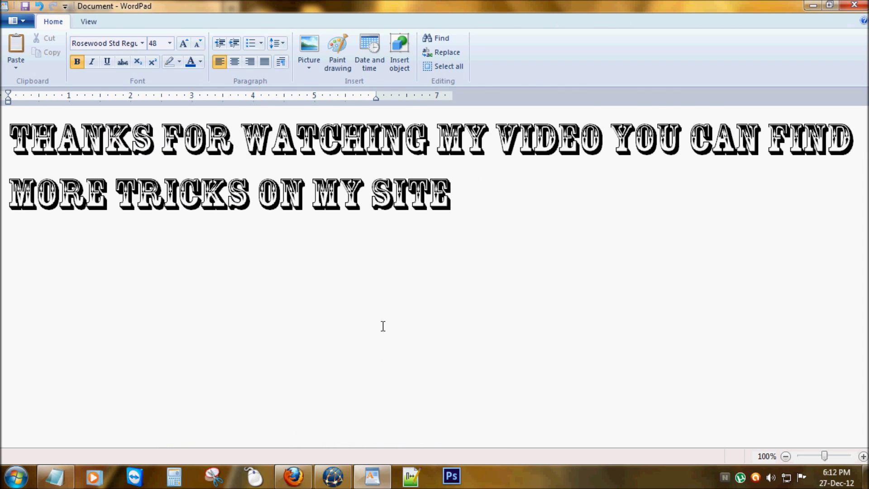
- Replace the WordPad text with THANKS AND DONT FORGET TO SUBSCRIBE ME...
key("ctrl+a")
type("THANKS")
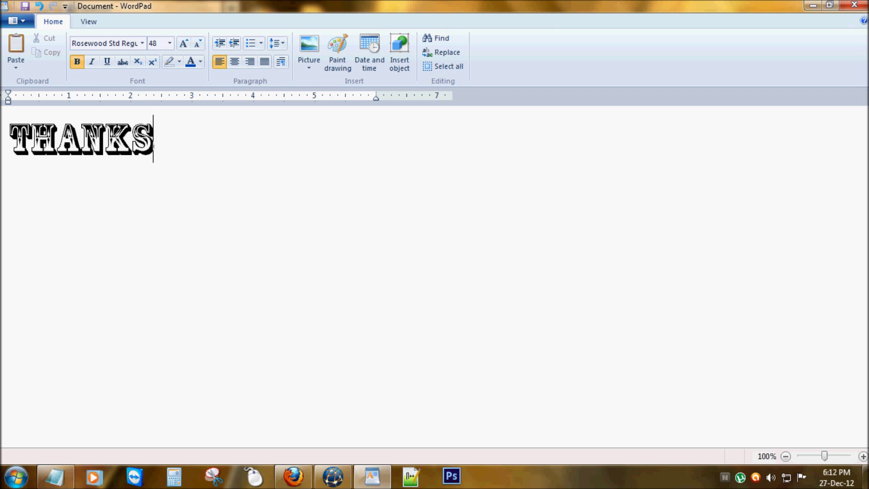
type(" AND DONT F")
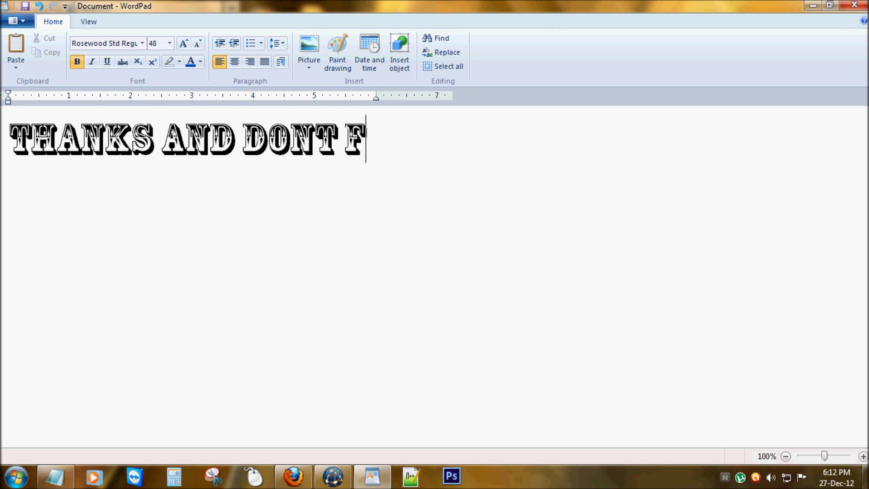
type("ORGE T")
key("BackSpace")
key("BackSpace")
type("T TO ")
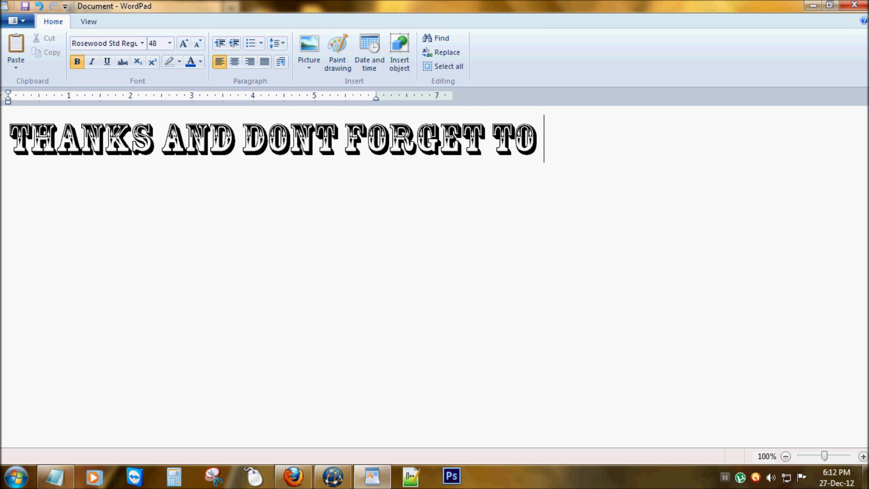
type("SUBSCIR")
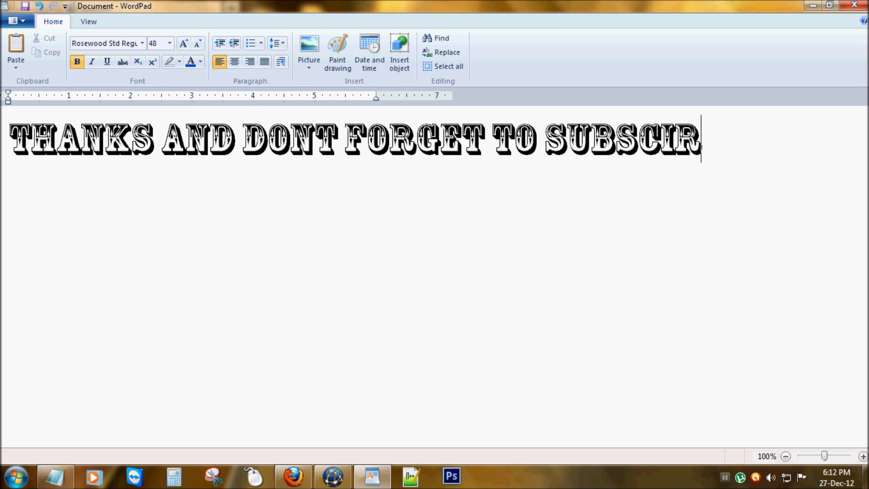
type("E")
key("BackSpace")
key("BackSpace")
key("BackSpace")
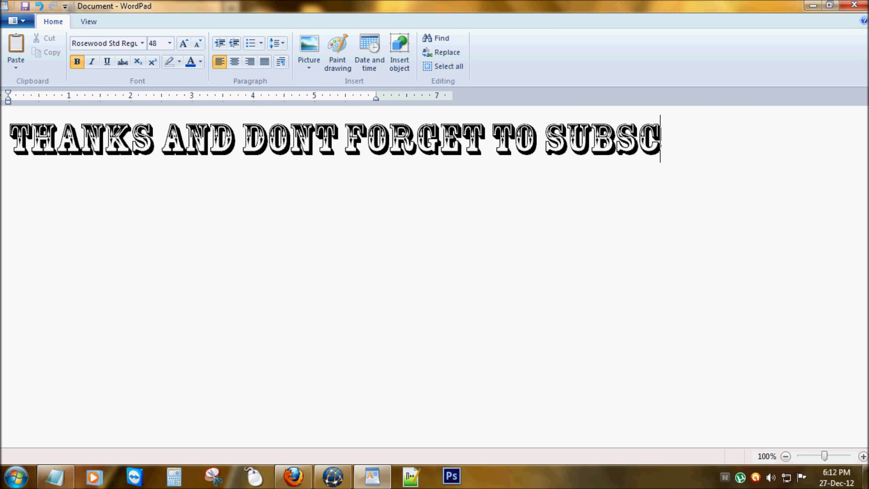
key("BackSpace")
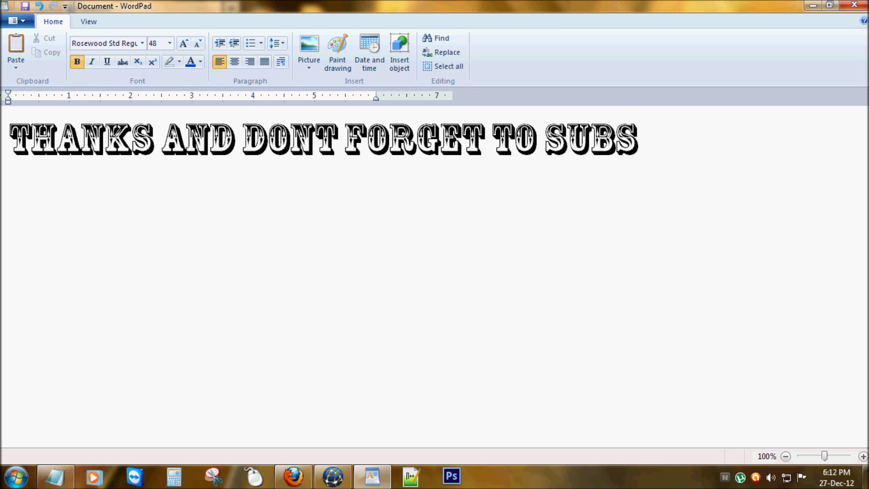
type("C")
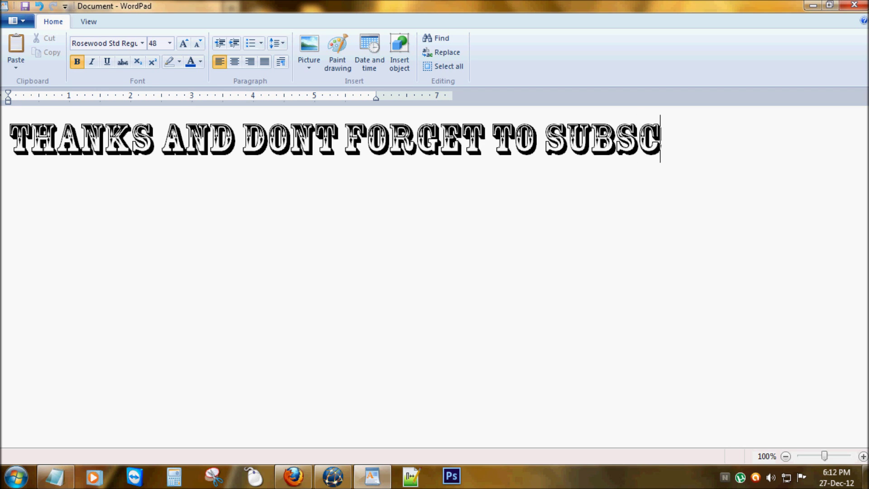
type("RIBE ME")
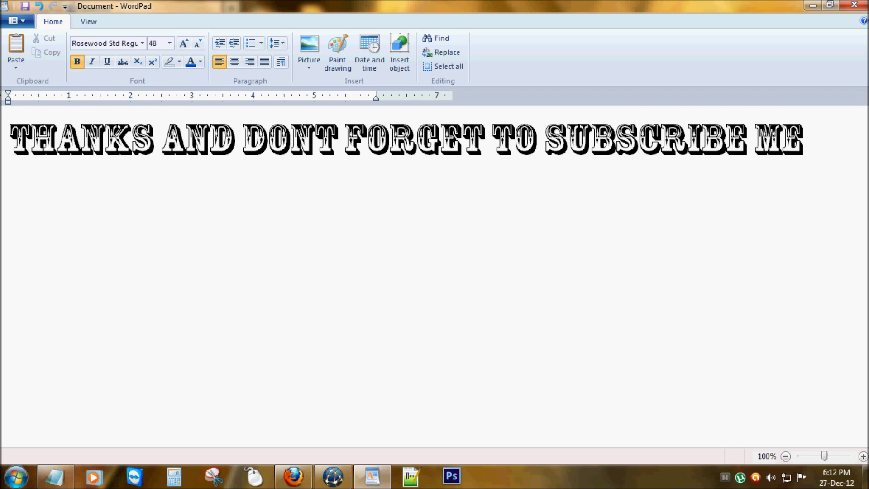
type("....")
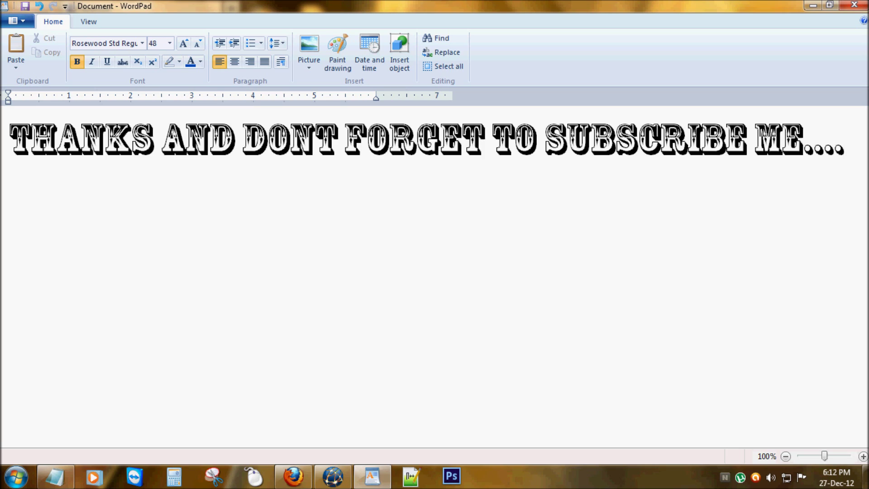